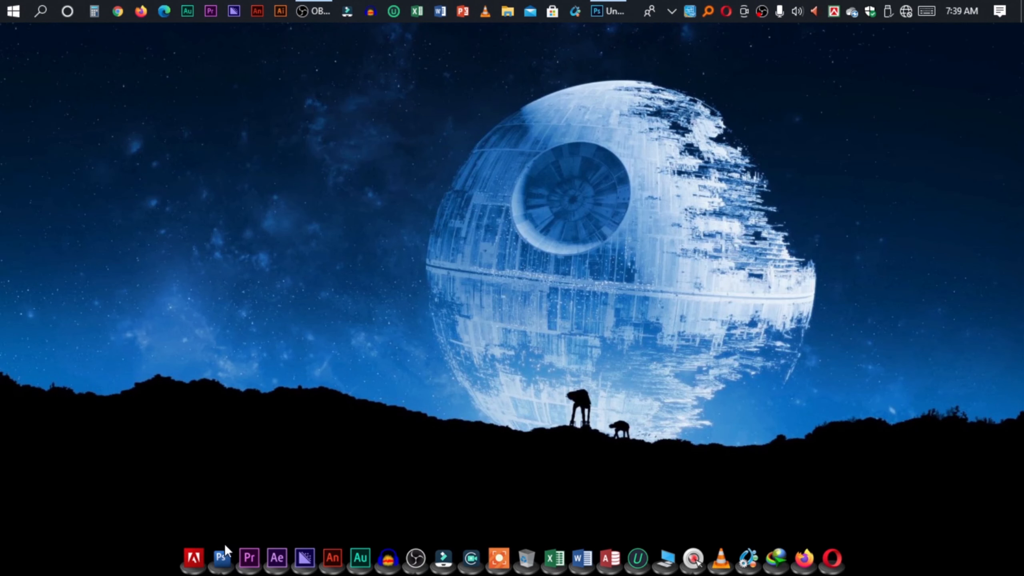
# - Switch to Photoshop and start editing the Extreme ideas text layer, with the text cursor placed just before IDEAS
pyautogui.click(221, 556)
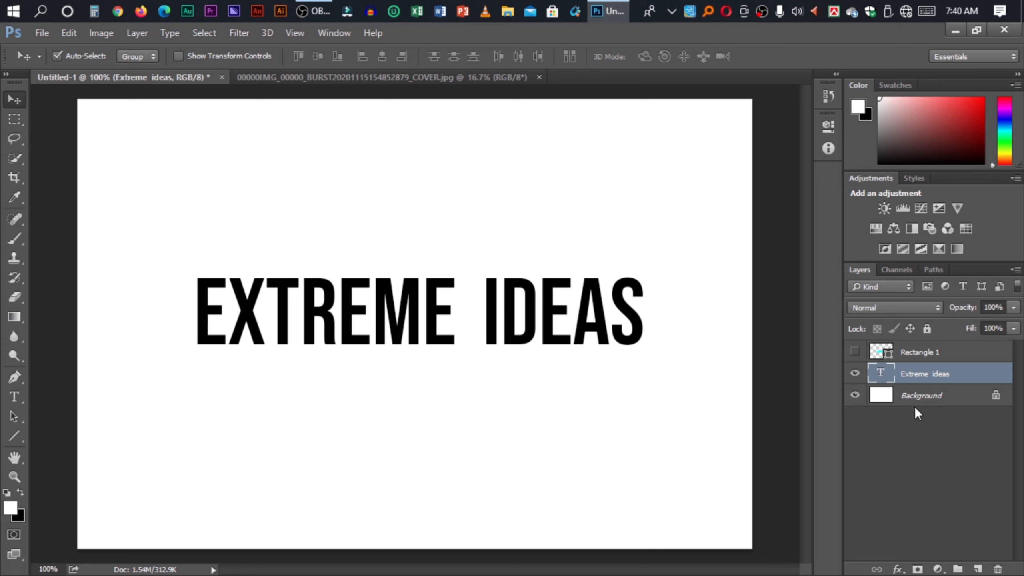
pyautogui.click(888, 450)
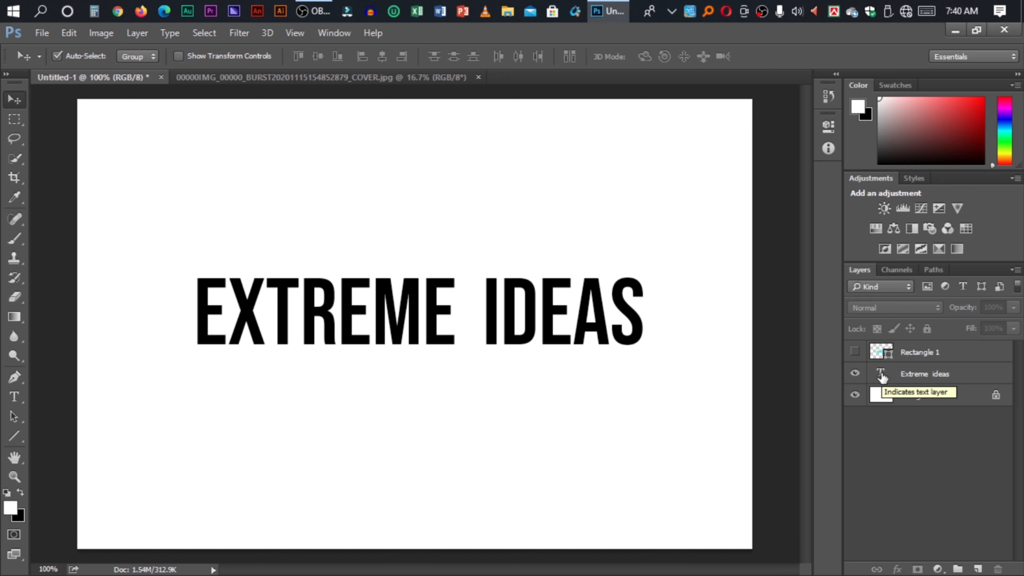
pyautogui.doubleClick(881, 375)
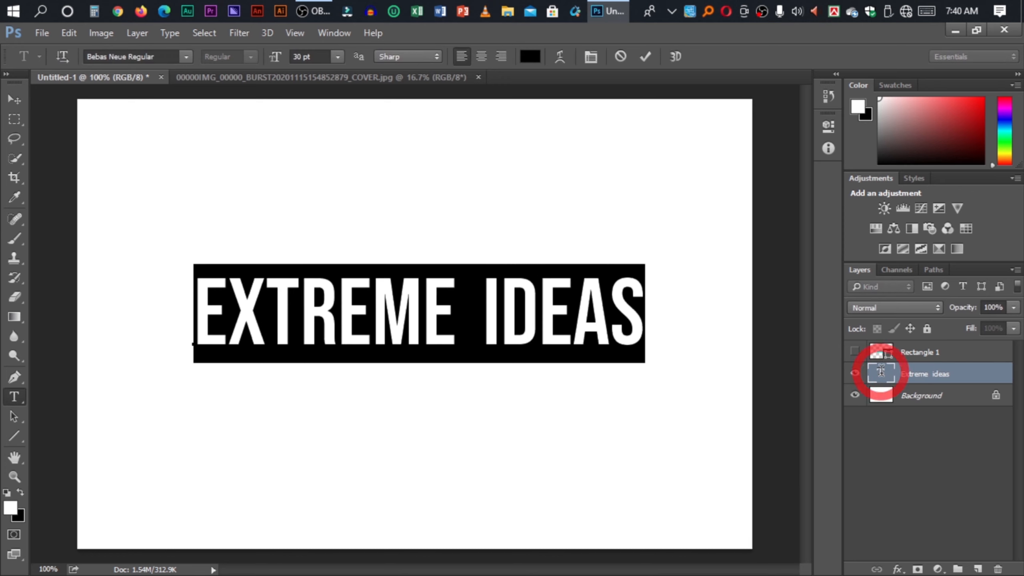
pyautogui.click(476, 305)
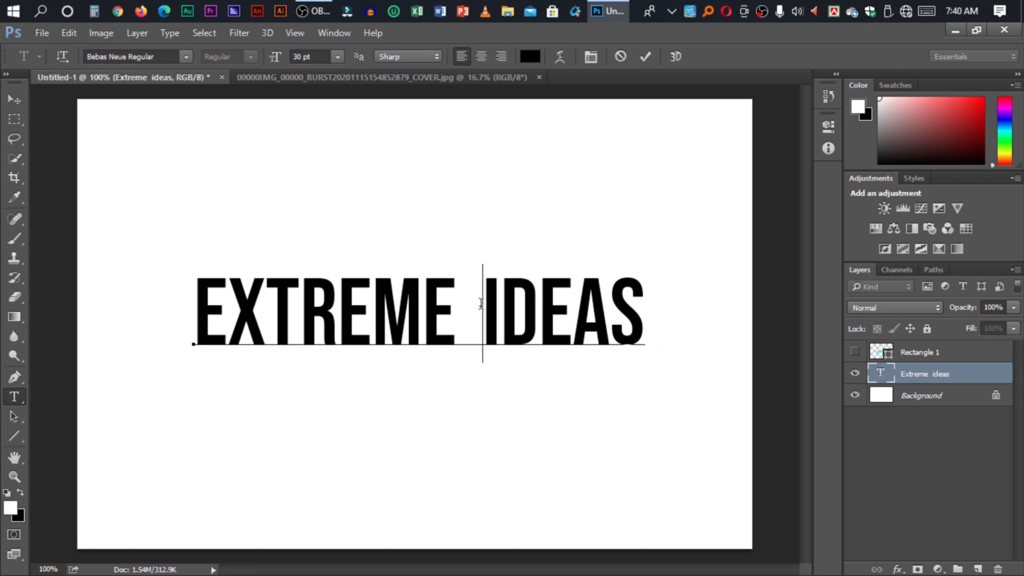
# - Try tightening the kerning just before IDEAS by one increment, and loosen it by the same amount
pyautogui.press('alt')
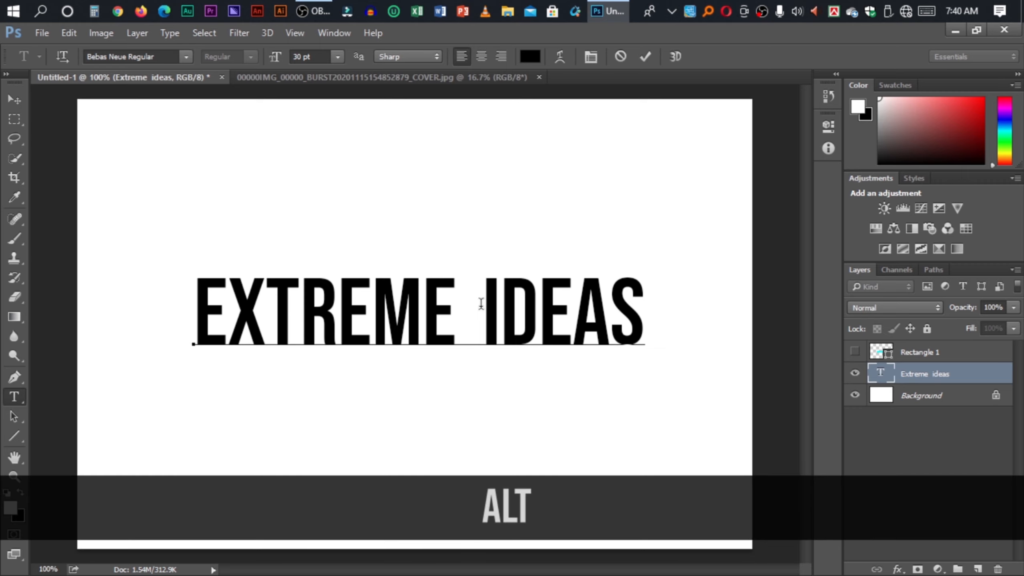
pyautogui.hotkey('alt', 'Left')
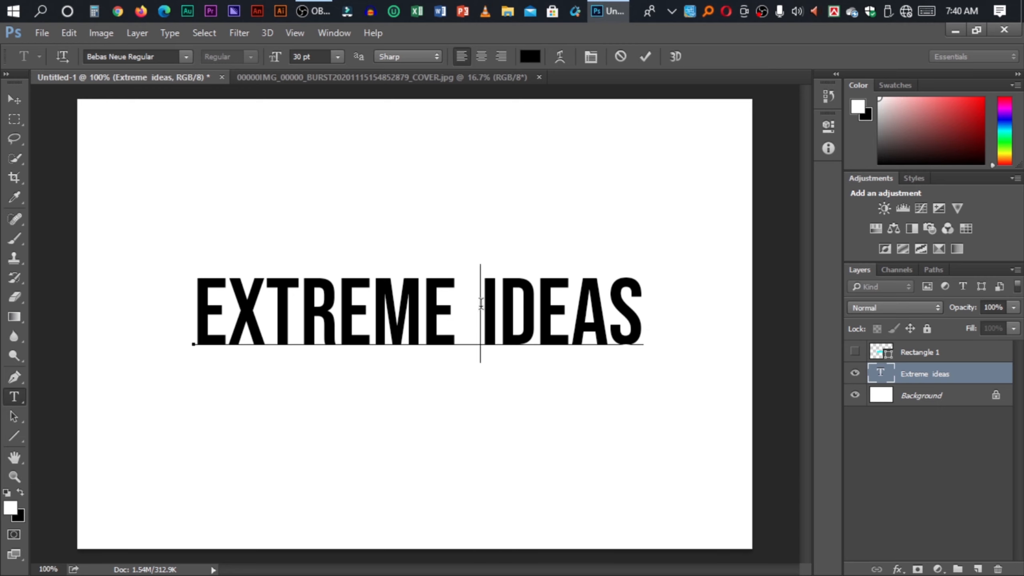
pyautogui.hotkey('alt', 'Right')
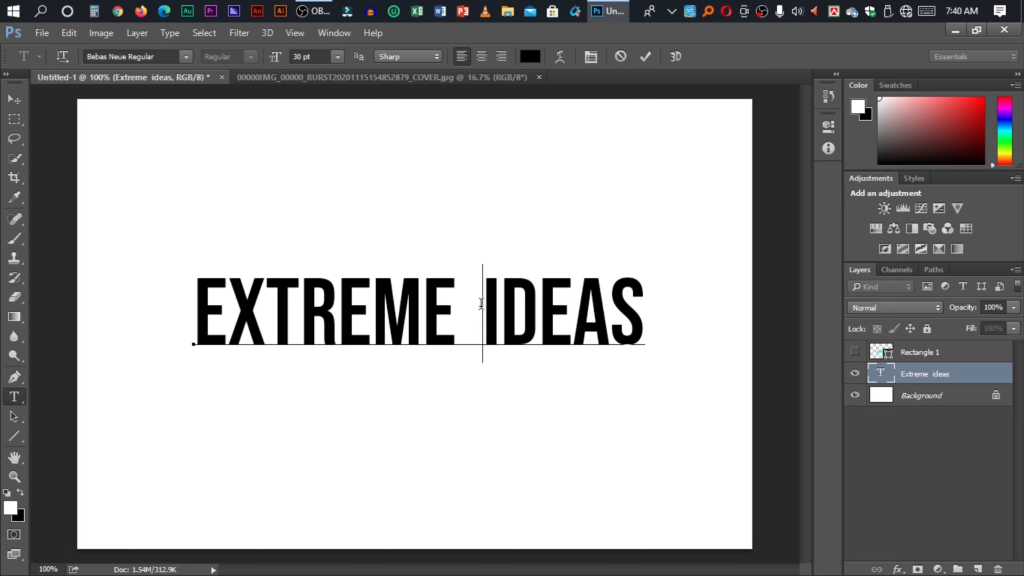
# - Tighten the kerning between M and the last E of EXTREME by one increment, and hide the Extreme ideas text layer
pyautogui.press('Left')
pyautogui.press('Left')
pyautogui.press('Left')
pyautogui.press('alt')
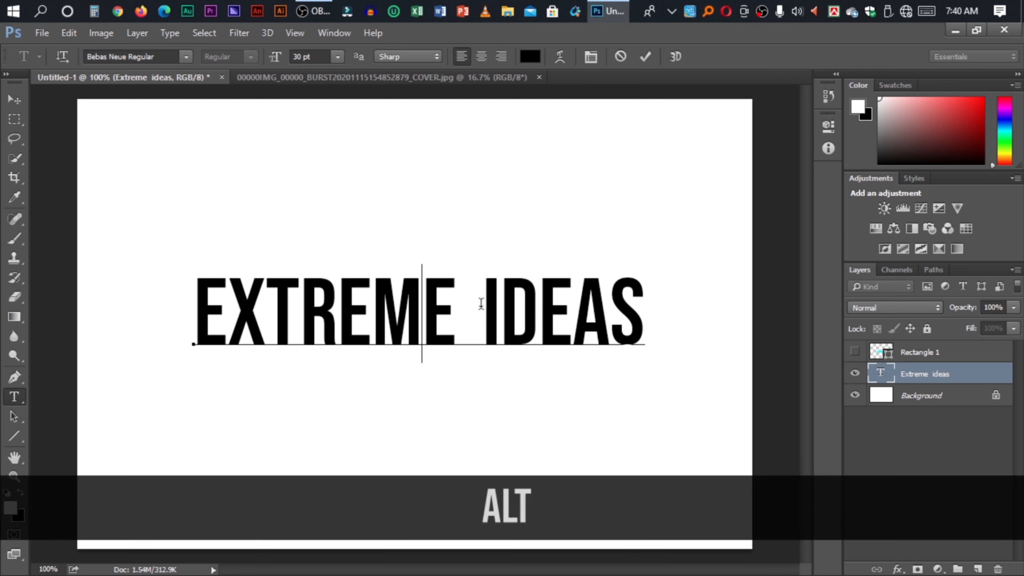
pyautogui.hotkey('alt', 'Left')
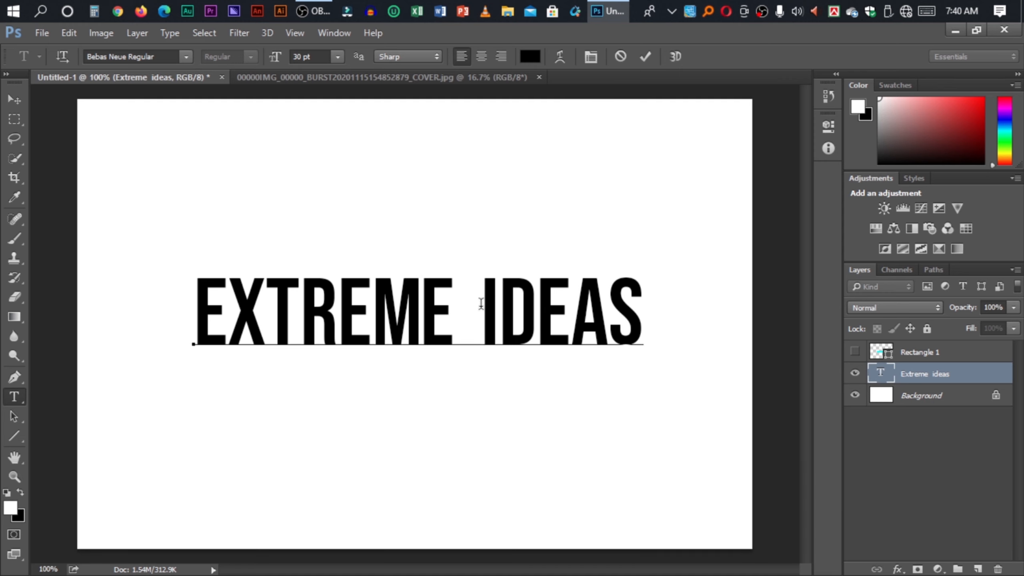
pyautogui.click(855, 374)
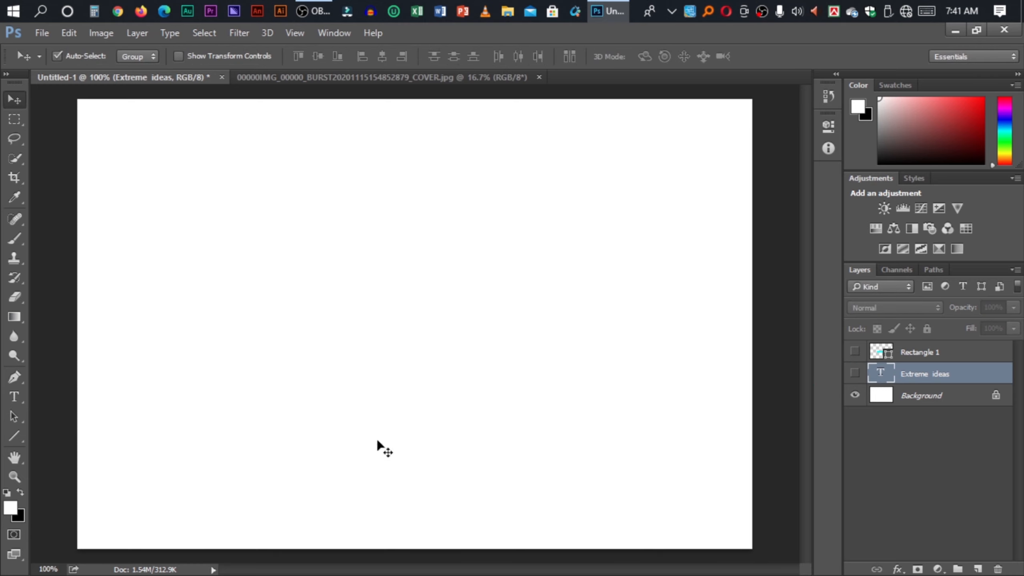
# - Draw a perfectly horizontal line at 0° across the upper part of the canvas with the Line tool, discarding the unconstrained first attempt
pyautogui.press('u')
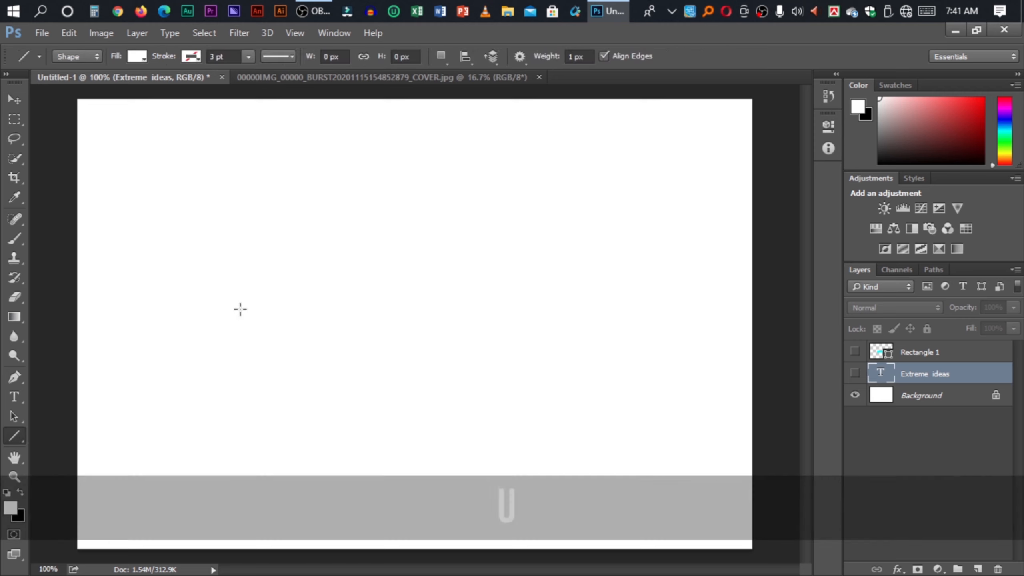
pyautogui.moveTo(157, 241); pyautogui.dragTo(545, 239)
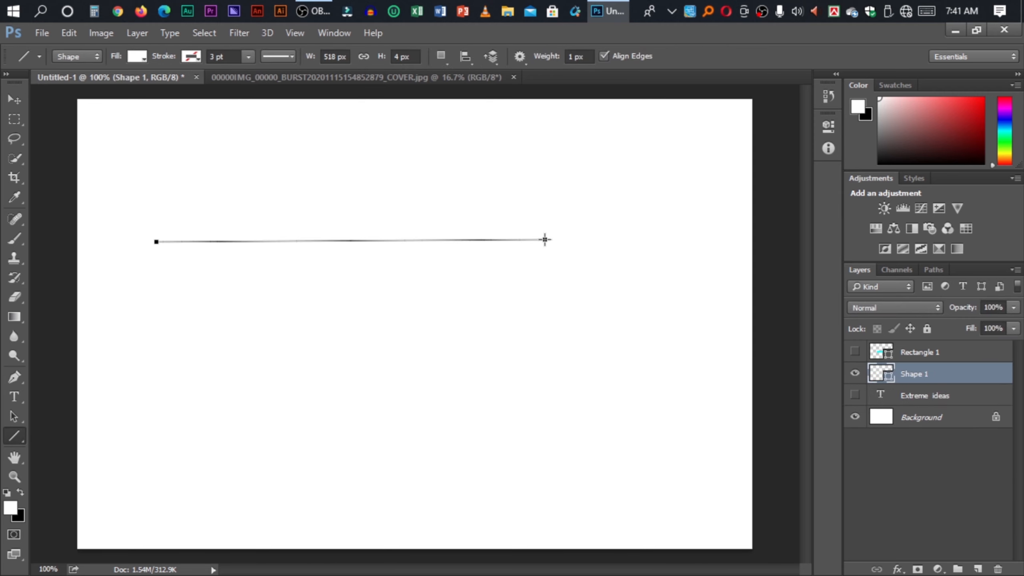
pyautogui.press('Delete')
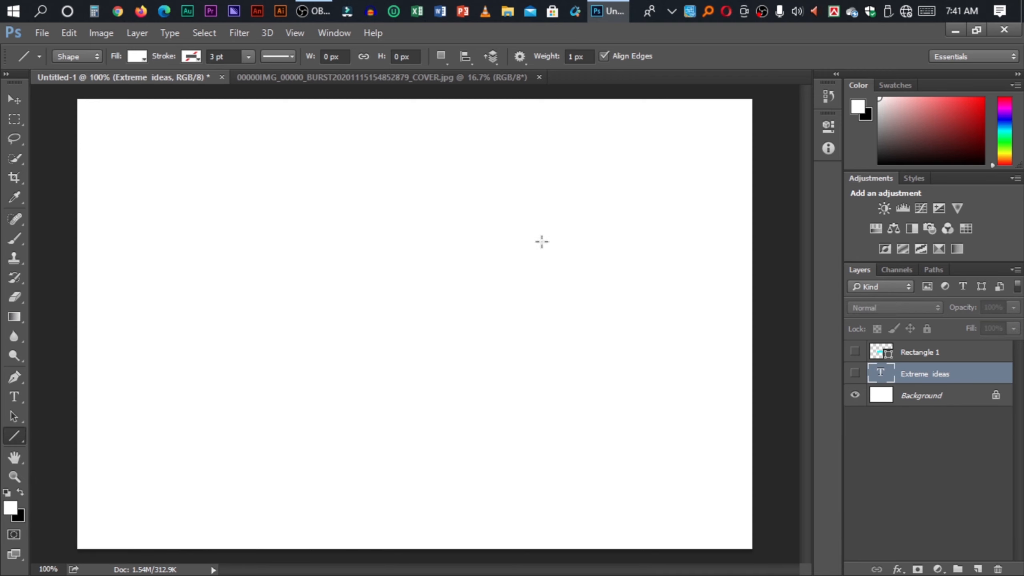
pyautogui.press('shift')
pyautogui.moveTo(161, 223); pyautogui.dragTo(429, 222)
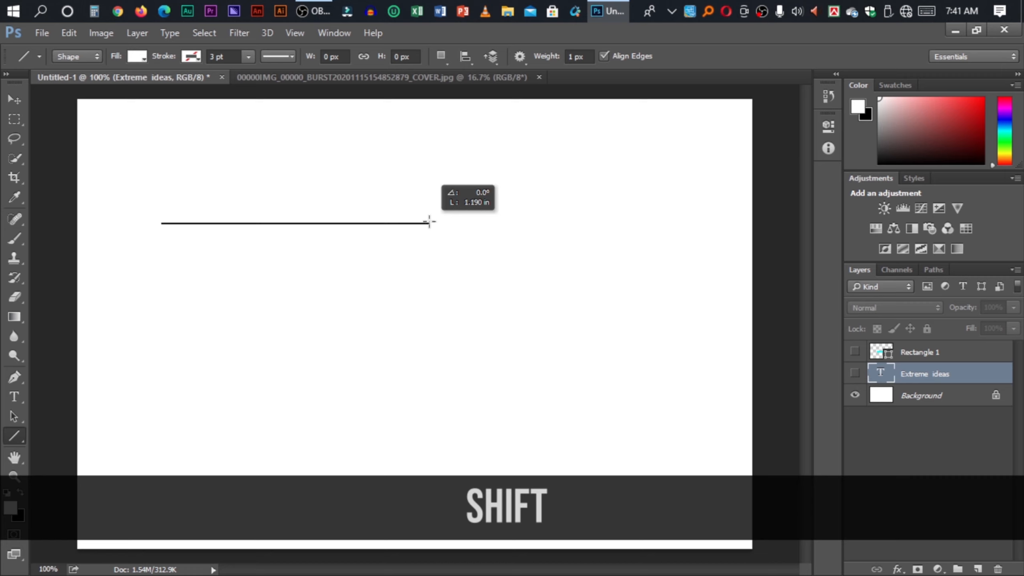
pyautogui.moveTo(429, 222)
pyautogui.mouseDown()
pyautogui.moveTo(224, 155)
pyautogui.moveTo(114, 95)
pyautogui.moveTo(127, 139)
pyautogui.moveTo(133, 96)
pyautogui.moveTo(133, 126)
pyautogui.moveTo(274, 114)
pyautogui.moveTo(239, 137)
pyautogui.moveTo(272, 123)
pyautogui.moveTo(246, 123)
pyautogui.moveTo(325, 198)
pyautogui.moveTo(184, 210)
pyautogui.moveTo(320, 212)
pyautogui.moveTo(137, 159)
pyautogui.moveTo(137, 100)
pyautogui.moveTo(145, 132)
pyautogui.moveTo(263, 119)
pyautogui.moveTo(250, 133)
pyautogui.moveTo(287, 155)
pyautogui.moveTo(458, 222)
pyautogui.moveTo(423, 222)
pyautogui.moveTo(469, 222)
pyautogui.mouseUp()
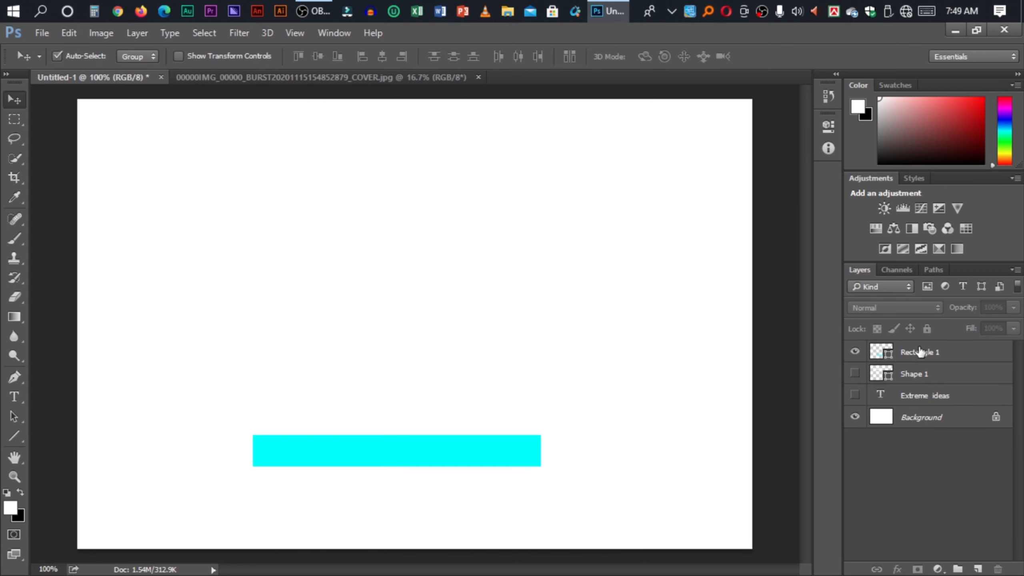
# - Select the Rectangle 1 layer and move its cyan bar sideways on the canvas
pyautogui.click(921, 350)
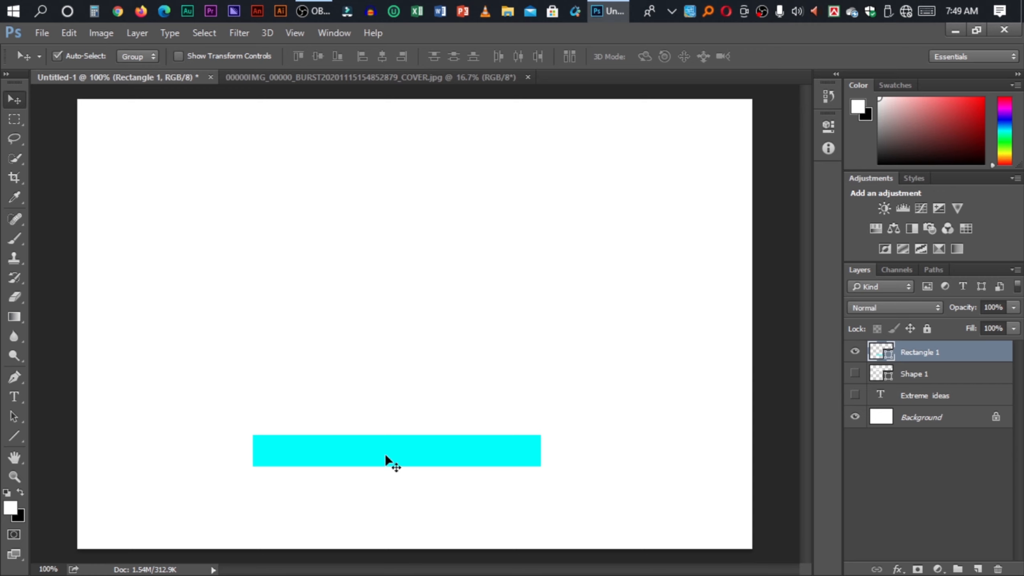
pyautogui.moveTo(397, 452); pyautogui.dragTo(456, 445)
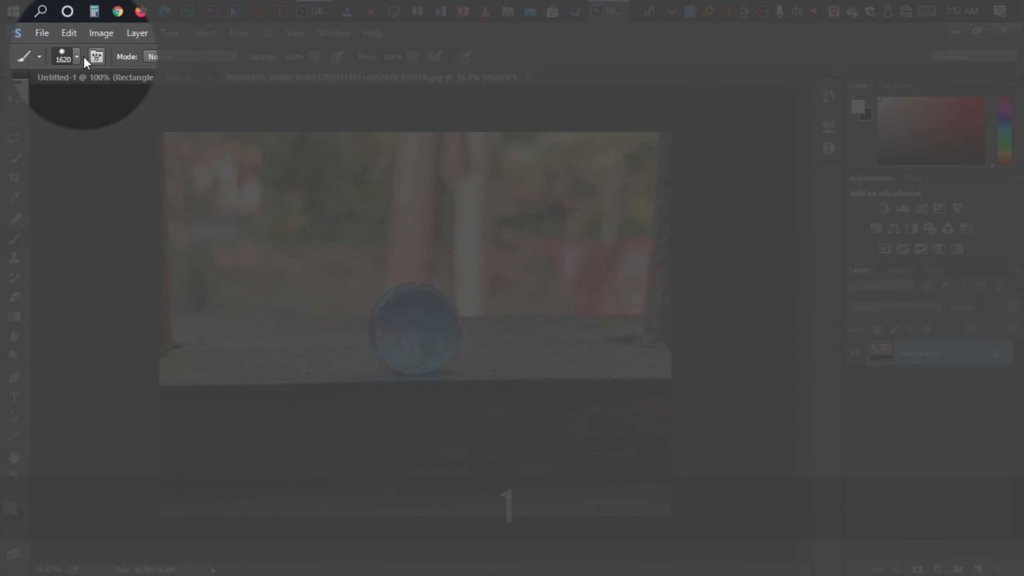
# - Set the brush size to 266 px in the brush preset options for the marble photo
pyautogui.click(76, 56)
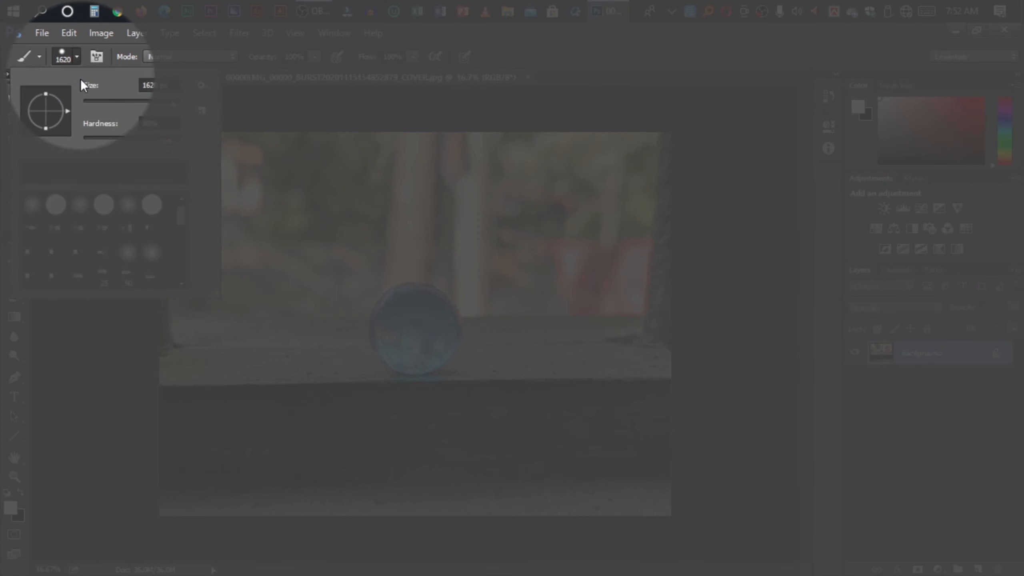
pyautogui.moveTo(176, 106); pyautogui.dragTo(159, 107)
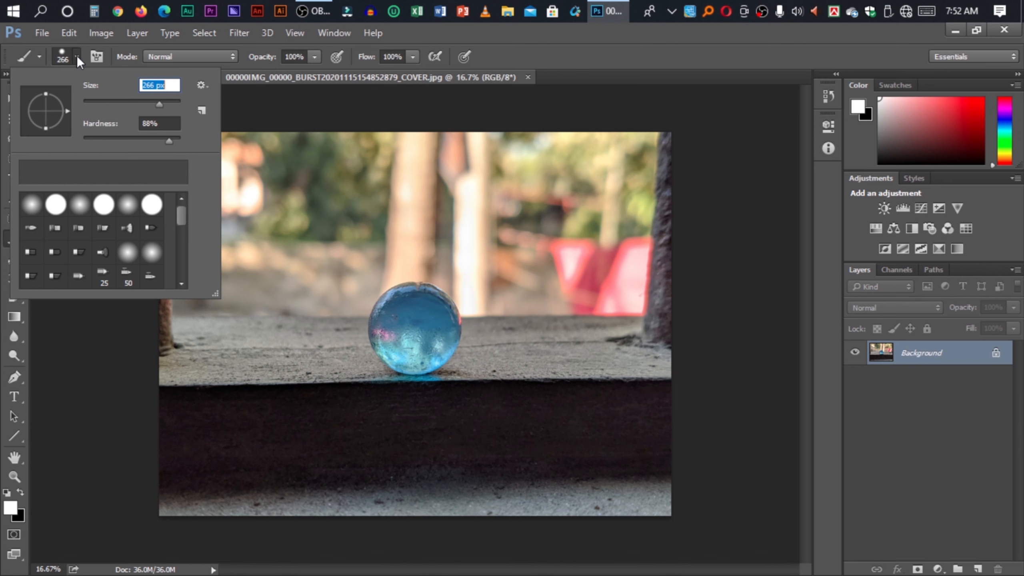
pyautogui.click(76, 56)
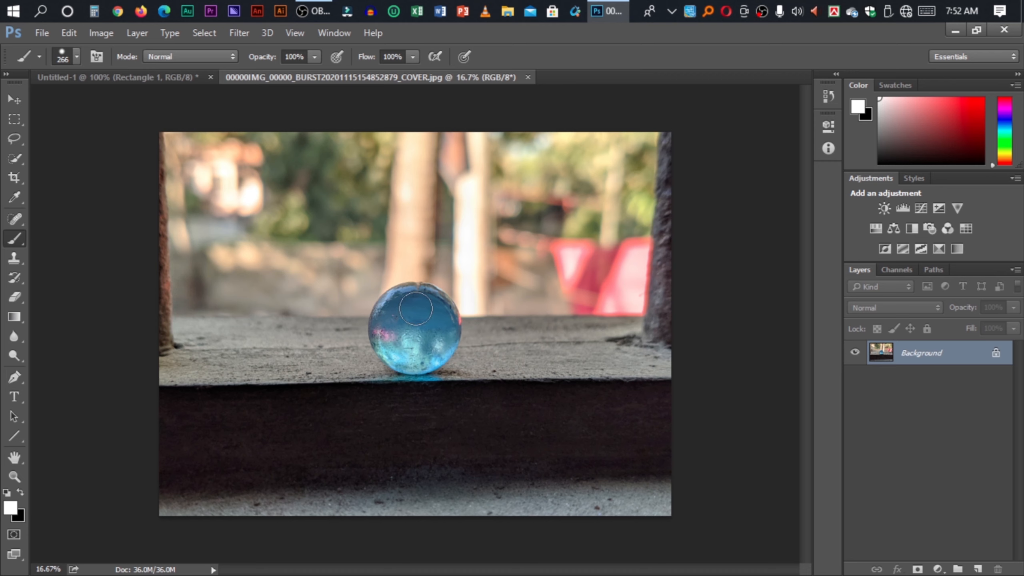
# - Shrink the brush by a few increments over the marble, and enlarge it incrementally to 1200 px
pyautogui.press('[')
pyautogui.press('[')
pyautogui.press('[')
pyautogui.press('[')
pyautogui.press(']')
pyautogui.press(']')
pyautogui.press(']')
pyautogui.press(']')
pyautogui.press(']')
pyautogui.press(']')
pyautogui.press(']')
pyautogui.press(']')
pyautogui.press(']')
pyautogui.press(']')
pyautogui.press(']')
pyautogui.press(']')
pyautogui.press(']')
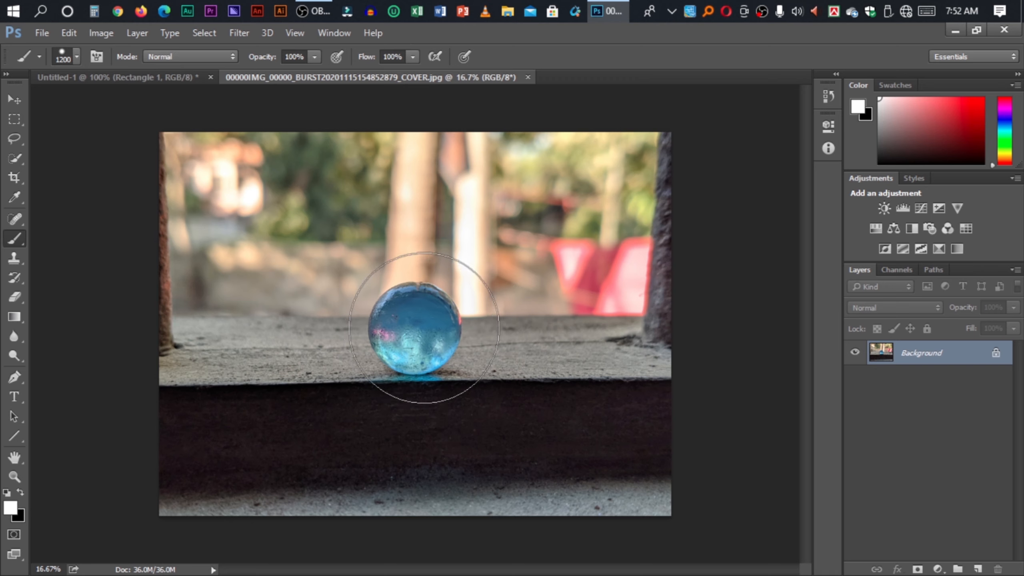
# - Resize the brush interactively over the marble to a diameter of 1896 px
pyautogui.press('alt')
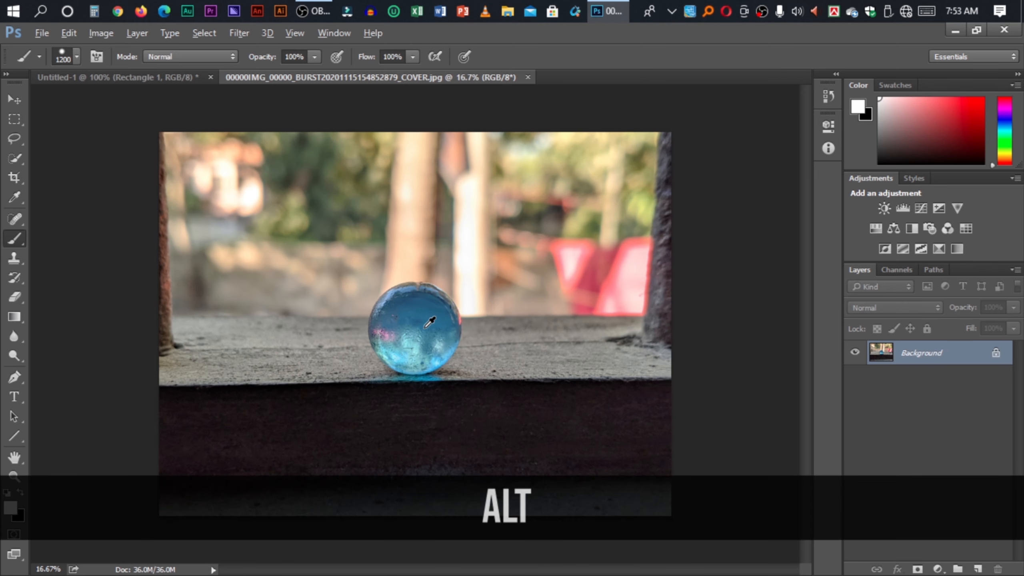
pyautogui.keyDown('alt'); pyautogui.rightClick(425, 328); pyautogui.keyUp('alt')
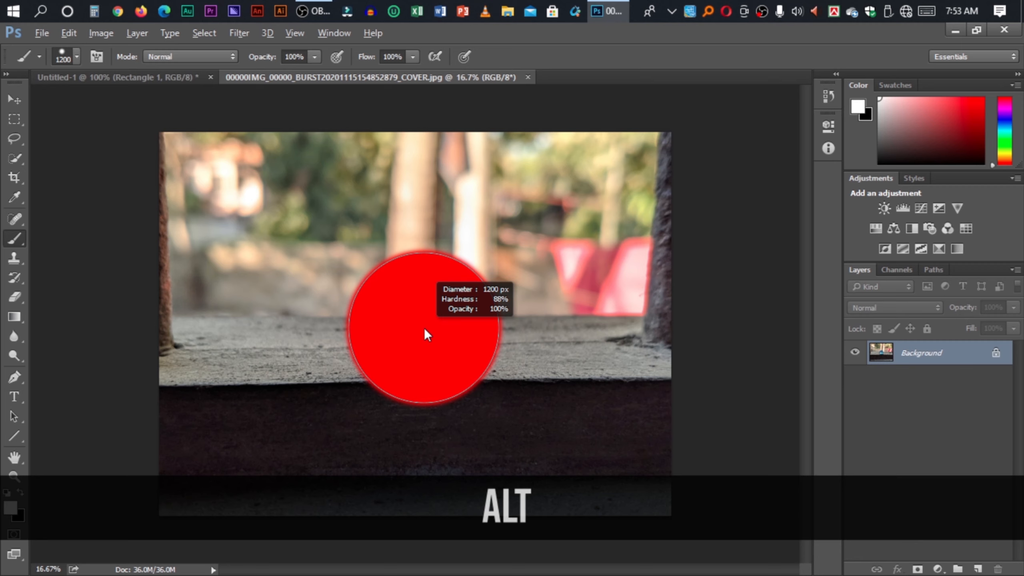
pyautogui.moveTo(424, 328)
pyautogui.mouseDown()
pyautogui.moveTo(787, 338)
pyautogui.moveTo(712, 361)
pyautogui.moveTo(391, 365)
pyautogui.moveTo(492, 363)
pyautogui.moveTo(499, 144)
pyautogui.moveTo(521, 506)
pyautogui.moveTo(520, 380)
pyautogui.moveTo(729, 376)
pyautogui.moveTo(413, 393)
pyautogui.moveTo(472, 115)
pyautogui.moveTo(524, 451)
pyautogui.mouseUp()
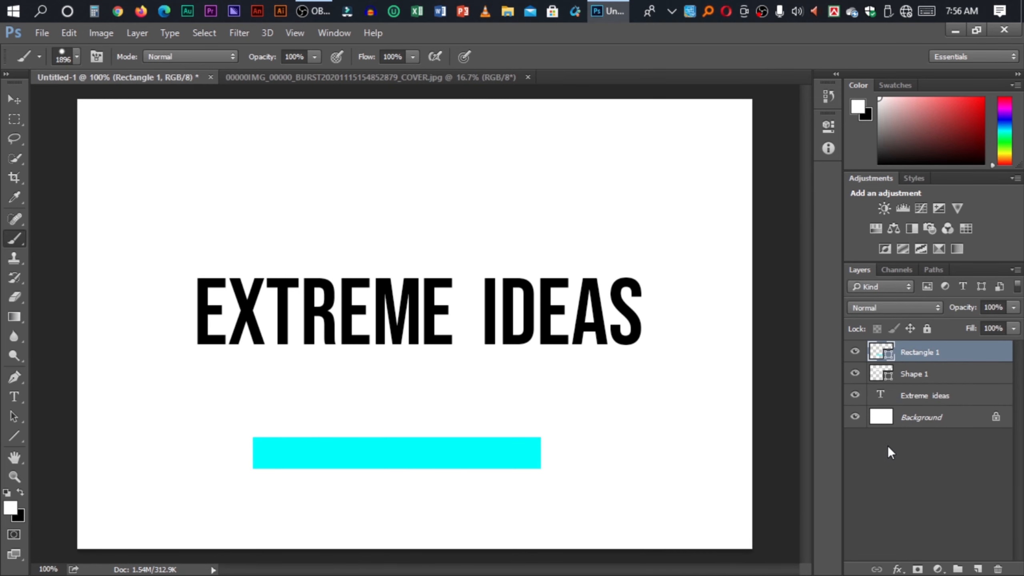
# - Select the whole range of layers from Rectangle 1 through Extreme ideas, and clear the selection
pyautogui.click(920, 472)
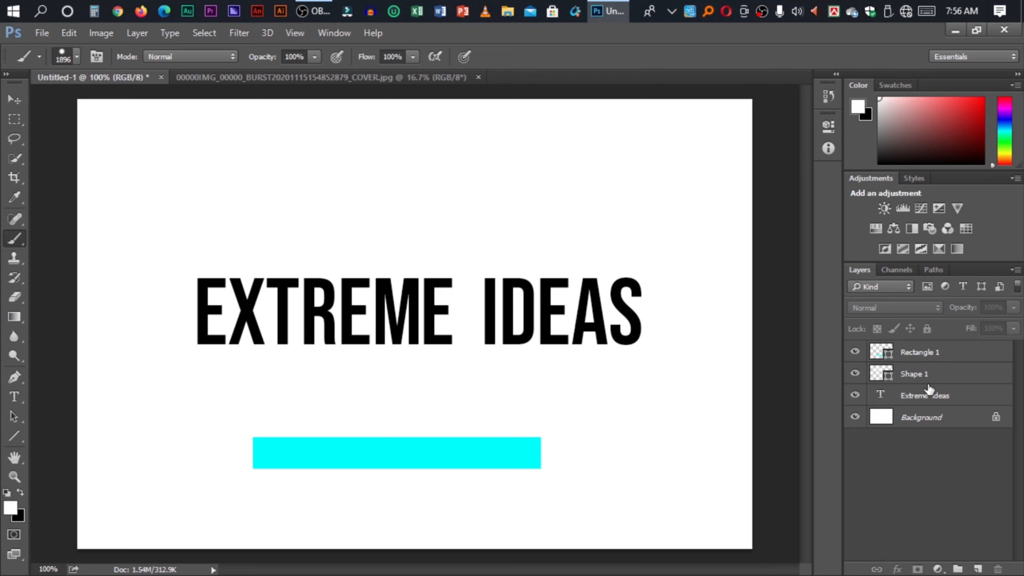
pyautogui.click(953, 354)
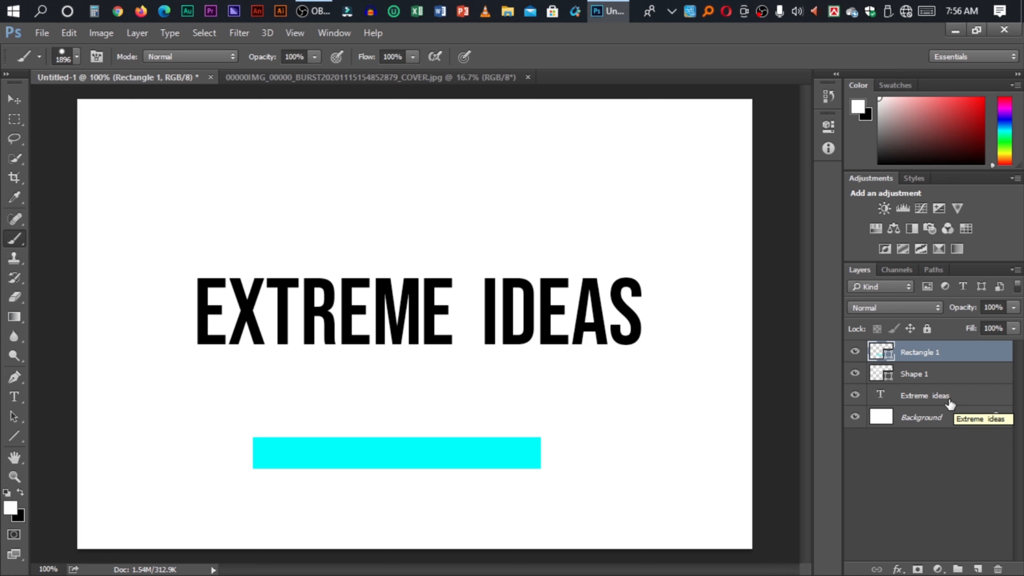
pyautogui.press('shift')
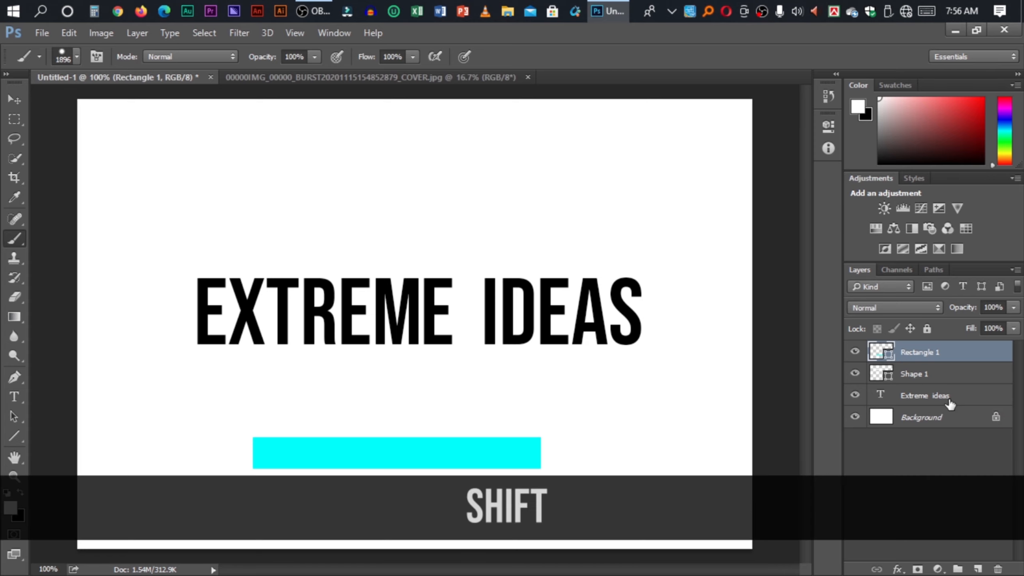
pyautogui.keyDown('shift'); pyautogui.click(951, 403); pyautogui.keyUp('shift')
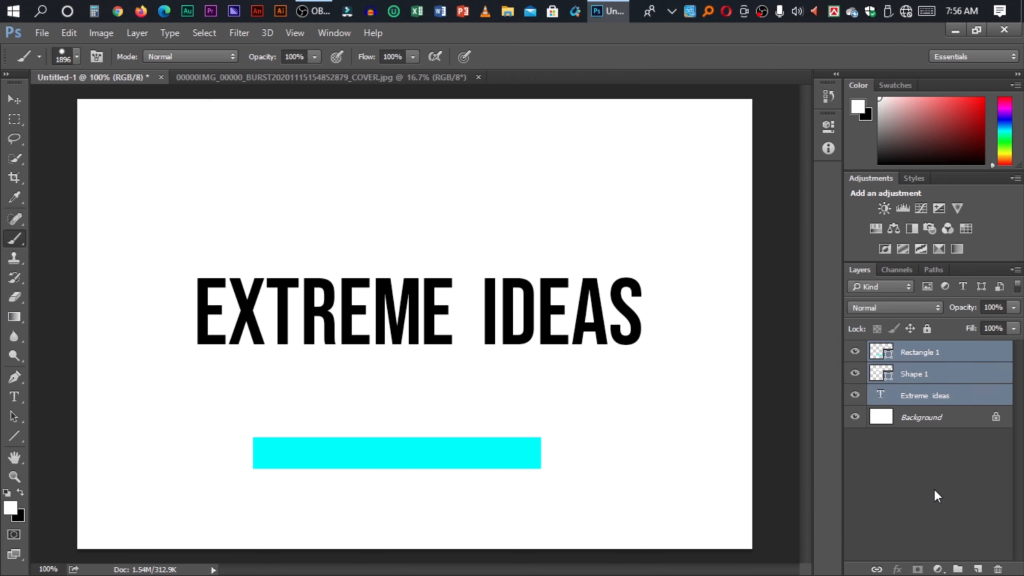
pyautogui.click(934, 489)
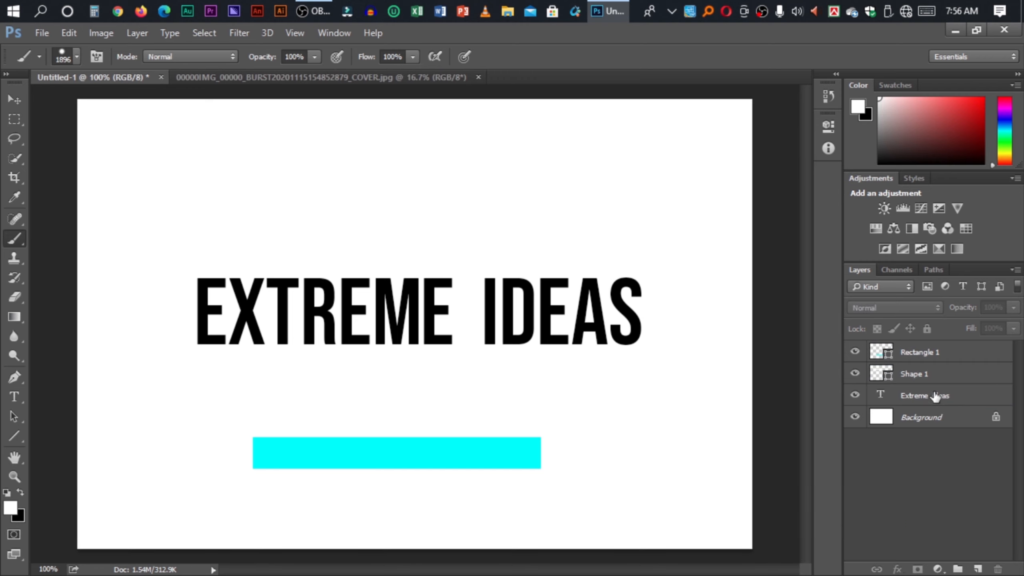
# - Add the Extreme ideas, Shape 1 and Rectangle 1 layers to the selection one by one, and deselect them all
pyautogui.press('ctrl')
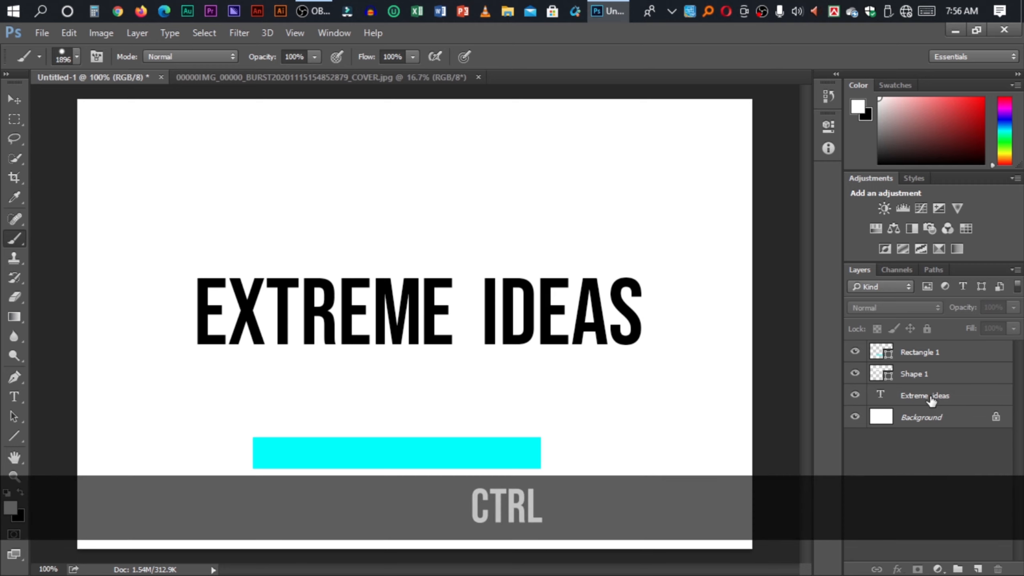
pyautogui.keyDown('ctrl'); pyautogui.click(931, 398); pyautogui.keyUp('ctrl')
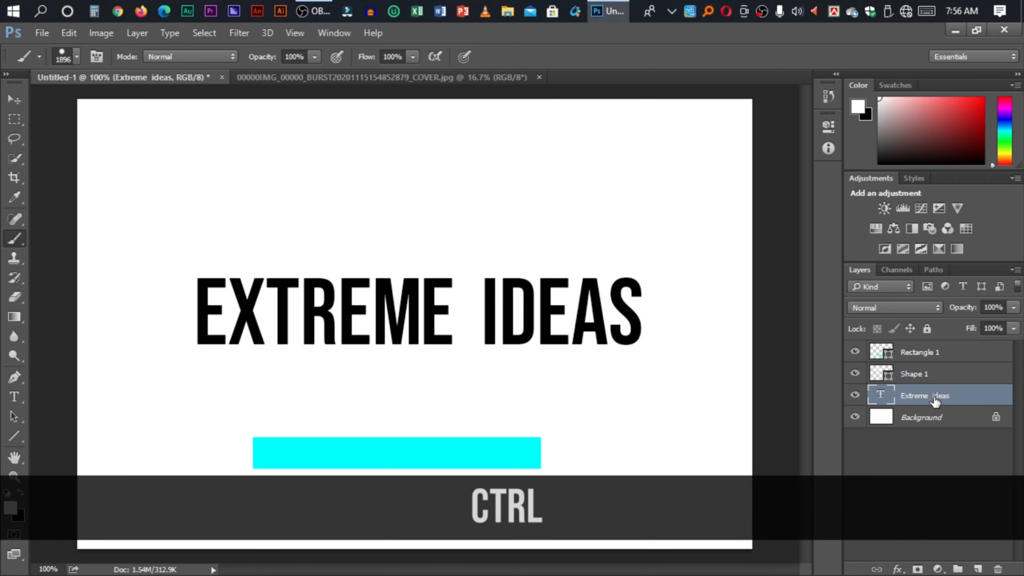
pyautogui.keyDown('ctrl'); pyautogui.click(934, 380); pyautogui.keyUp('ctrl')
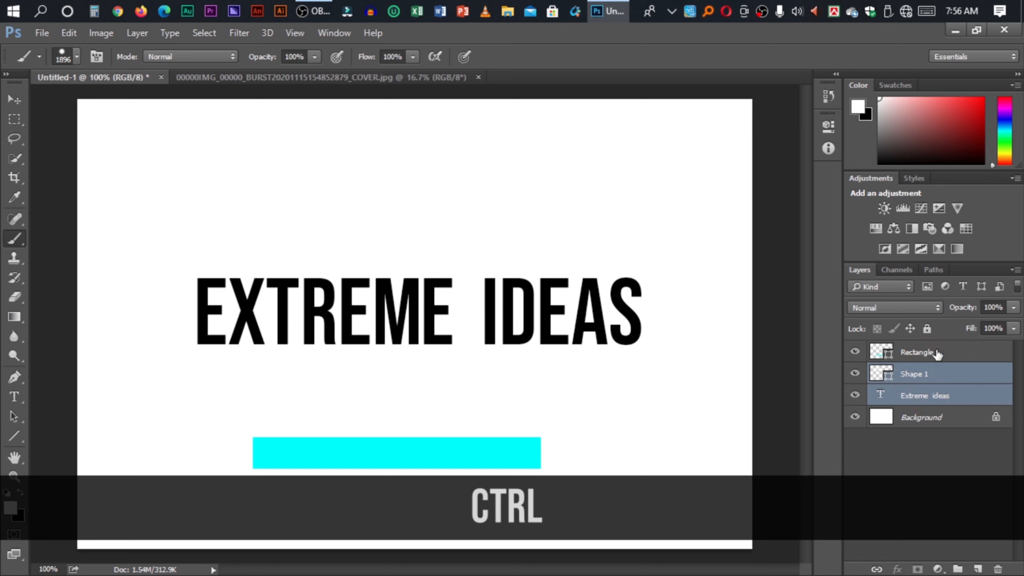
pyautogui.keyDown('ctrl'); pyautogui.click(935, 352); pyautogui.keyUp('ctrl')
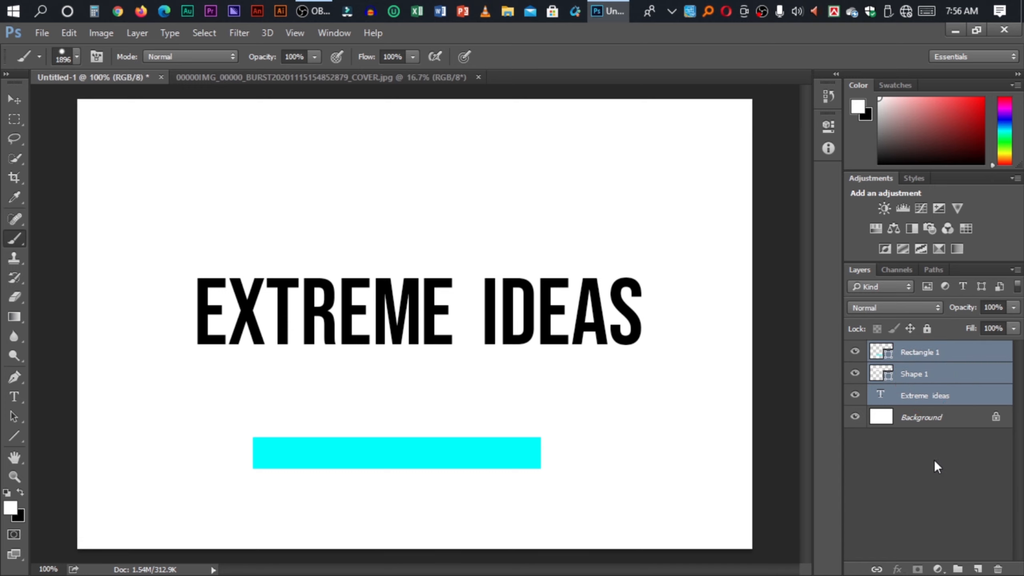
pyautogui.click(934, 459)
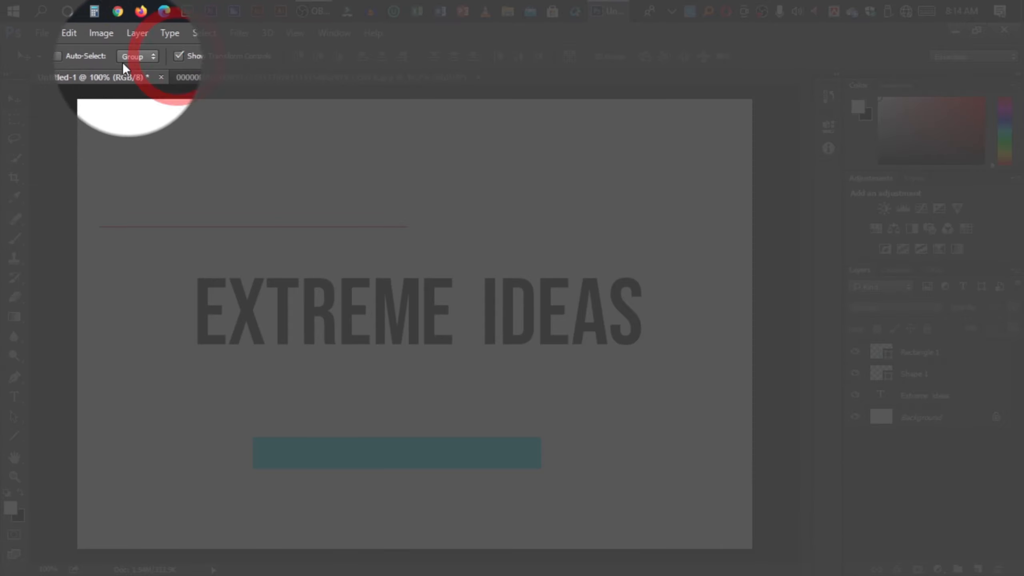
# - Turn on Auto-Select for the Move tool, with Group as its target
pyautogui.click(58, 56)
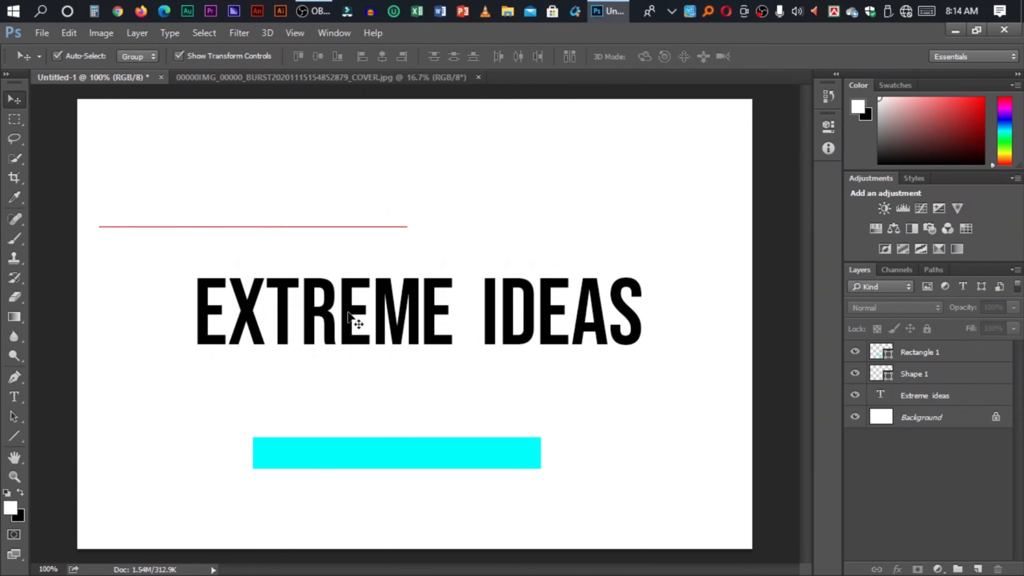
# - Select the cyan rectangle on the canvas and try moving it past the right edge of the artwork
pyautogui.click(362, 464)
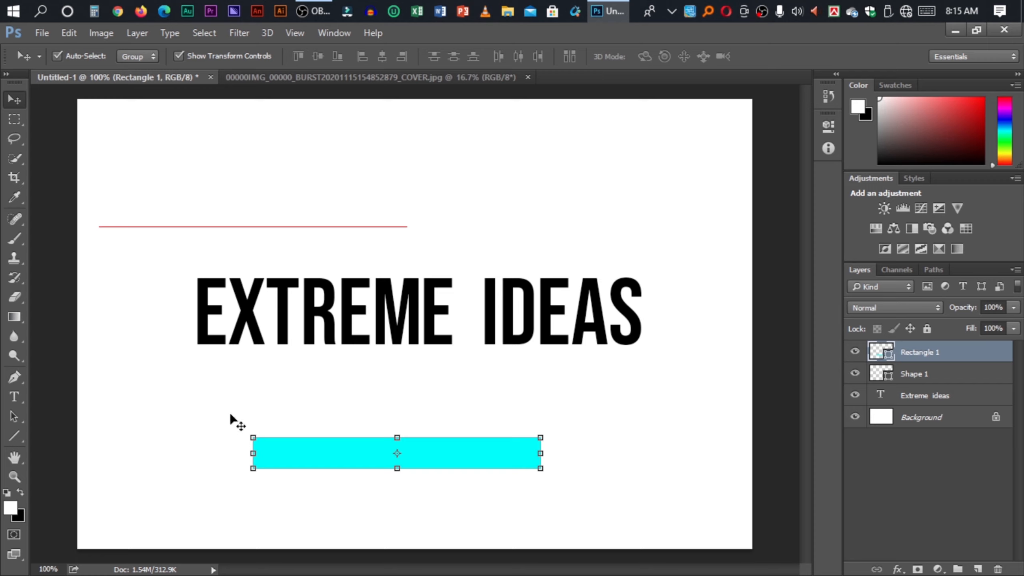
pyautogui.moveTo(319, 468); pyautogui.dragTo(830, 403)
pyautogui.moveTo(379, 468); pyautogui.dragTo(588, 467)
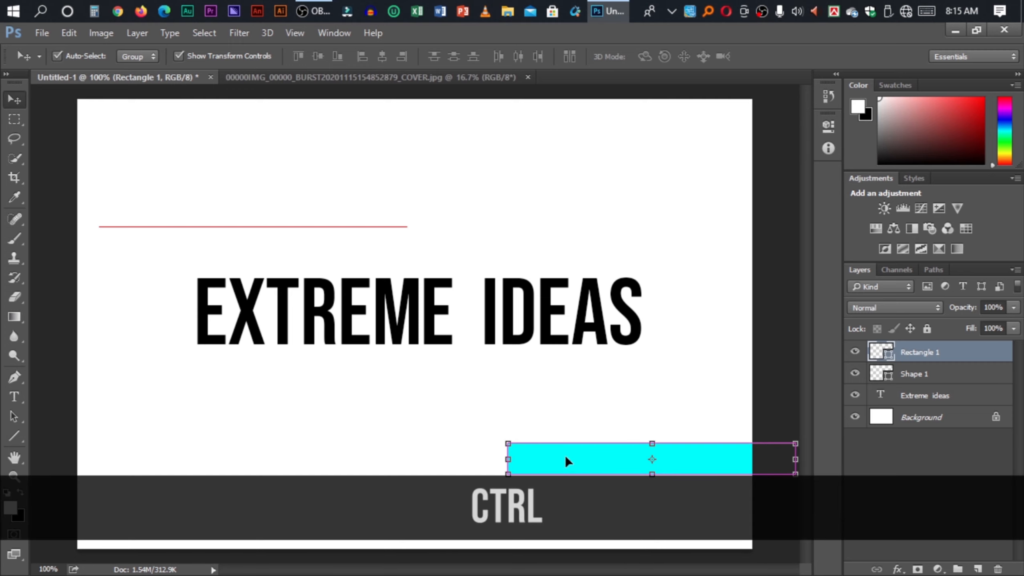
pyautogui.hotkey('ctrl', 'z')
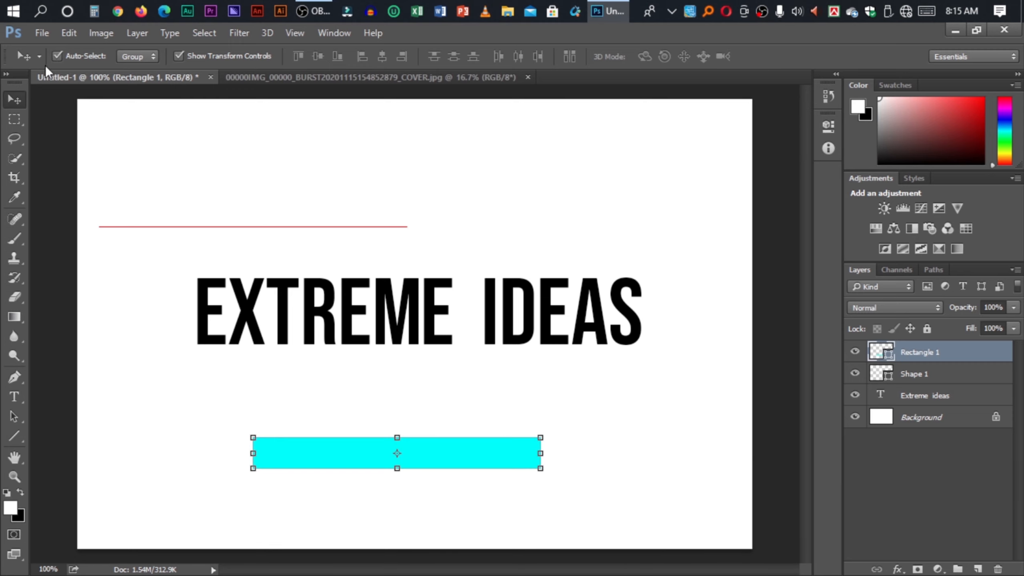
# - Turn off both Auto-Select and Show Transform Controls for the Move tool
pyautogui.click(57, 56)
pyautogui.click(182, 57)
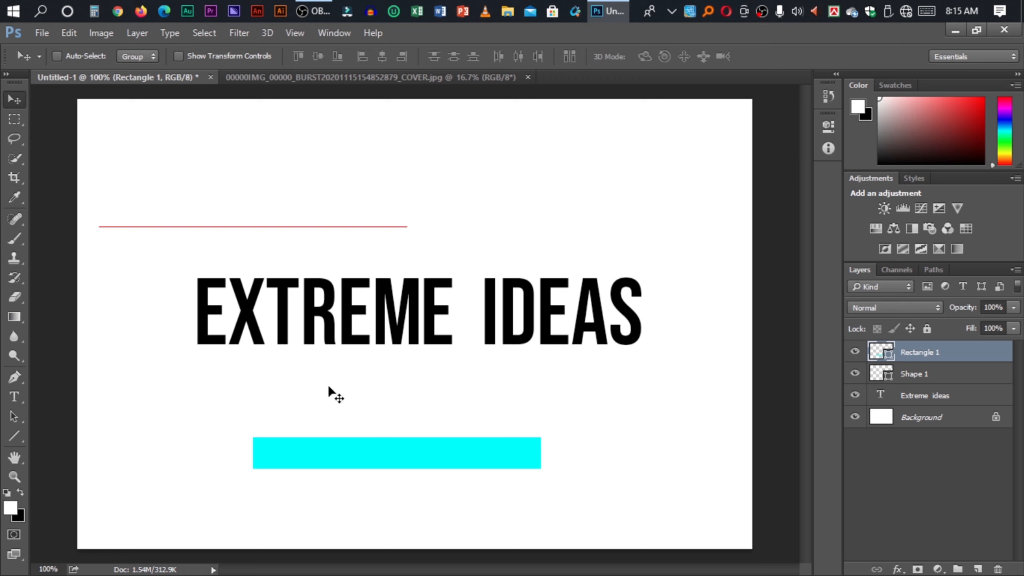
# - Select the text, cyan rectangle, red line and rectangle again in turn directly on the canvas with temporary auto-select, and clear the selection
pyautogui.press('ctrl')
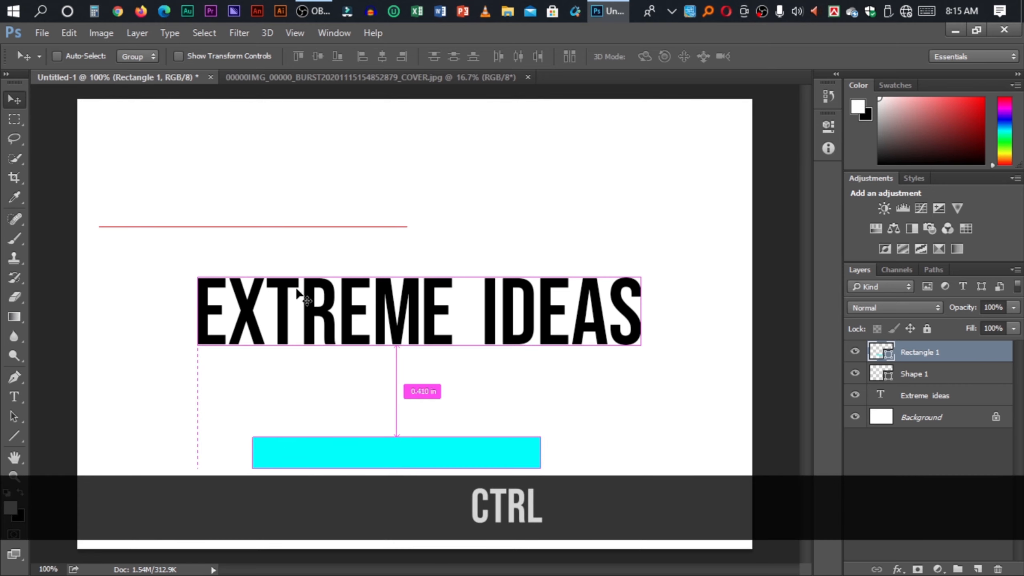
pyautogui.keyDown('ctrl'); pyautogui.click(336, 314); pyautogui.keyUp('ctrl')
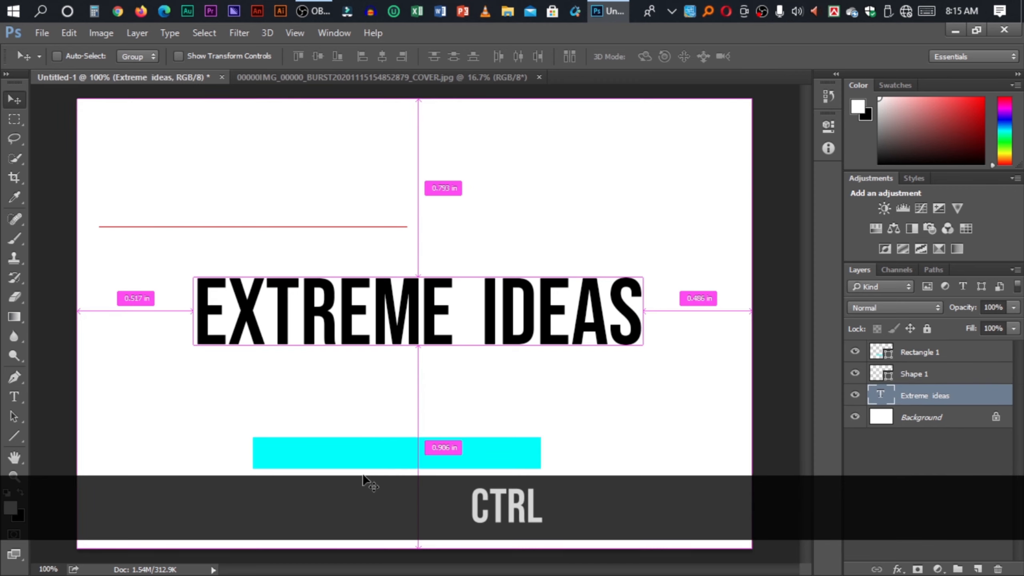
pyautogui.moveTo(365, 461)
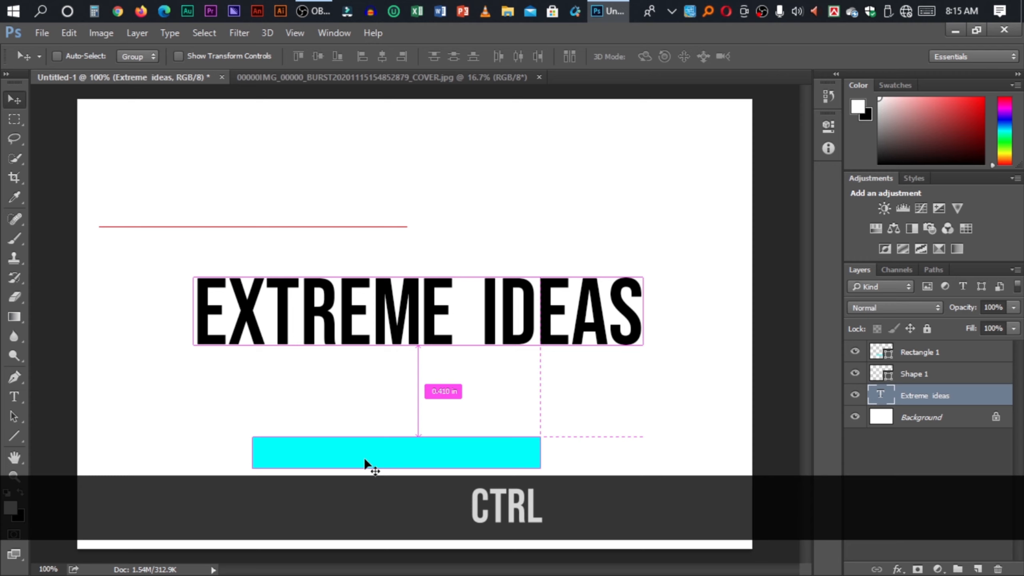
pyautogui.keyDown('ctrl'); pyautogui.click(365, 461); pyautogui.keyUp('ctrl')
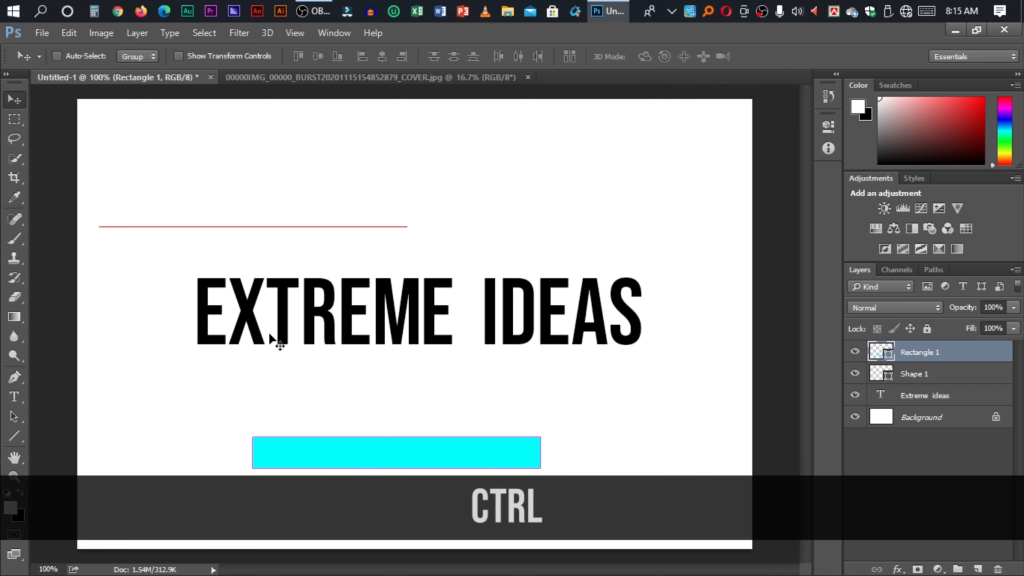
pyautogui.keyDown('ctrl'); pyautogui.click(221, 228); pyautogui.keyUp('ctrl')
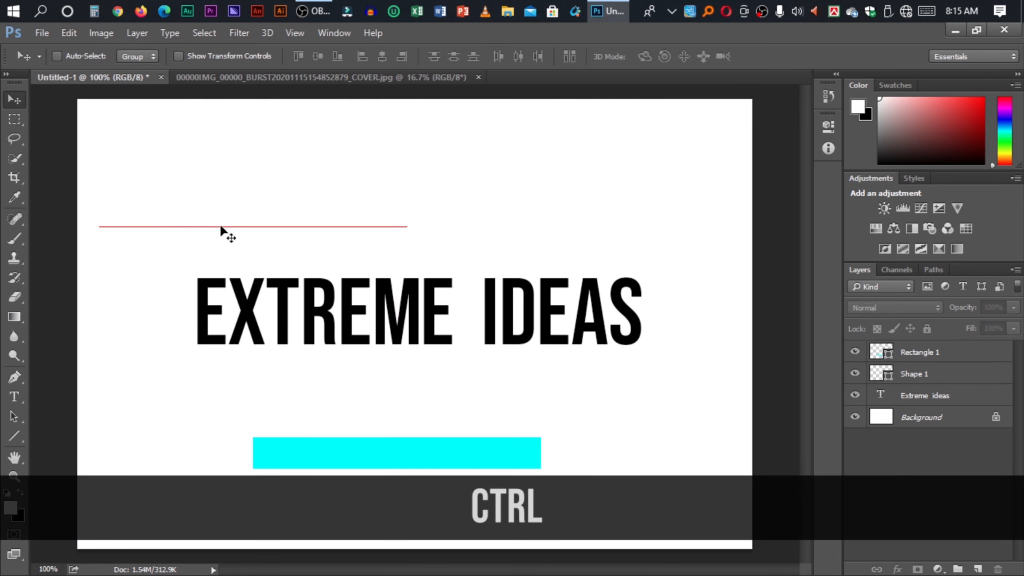
pyautogui.keyDown('ctrl'); pyautogui.click(234, 227); pyautogui.keyUp('ctrl')
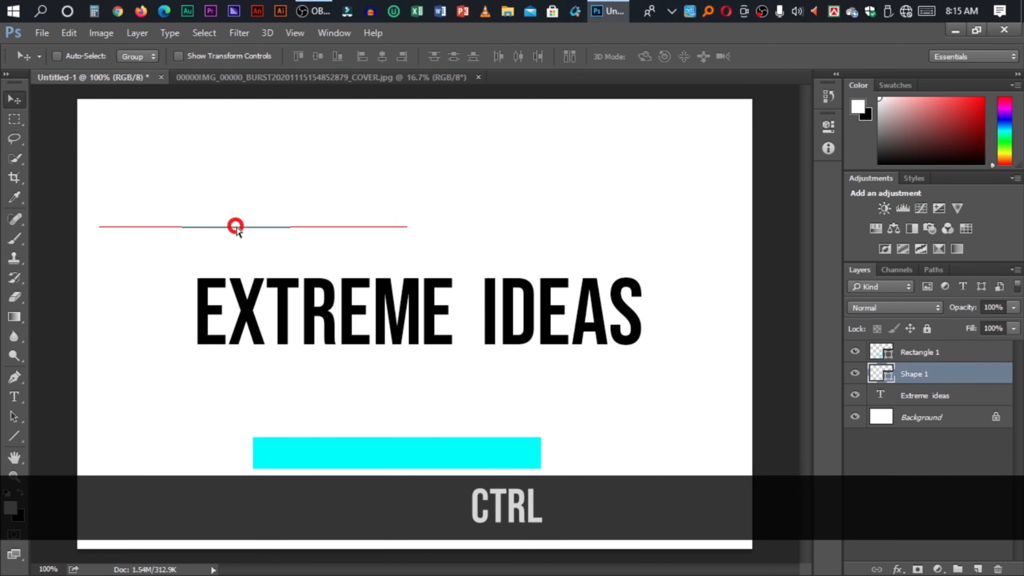
pyautogui.keyDown('ctrl'); pyautogui.click(343, 441); pyautogui.keyUp('ctrl')
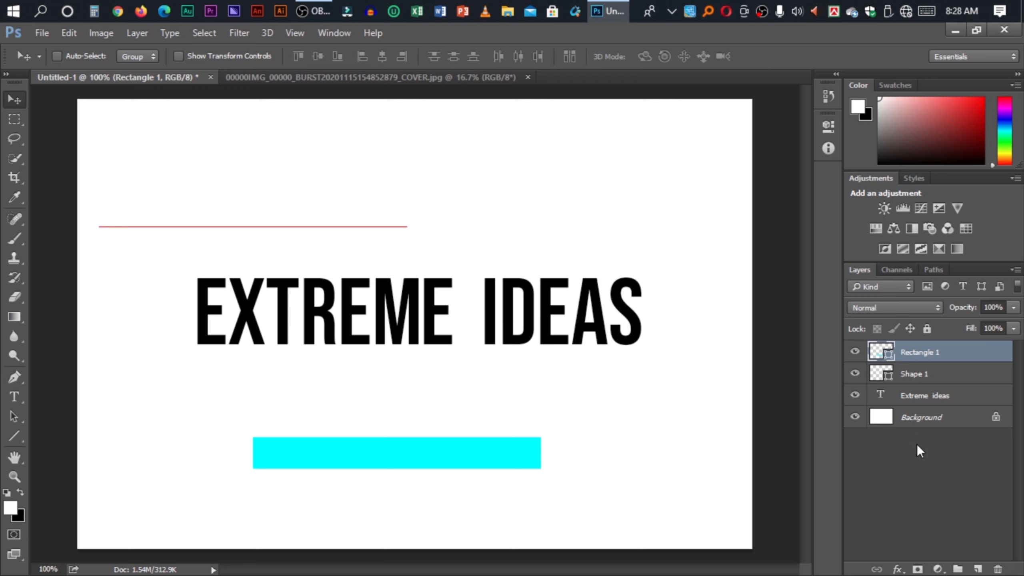
pyautogui.click(914, 474)
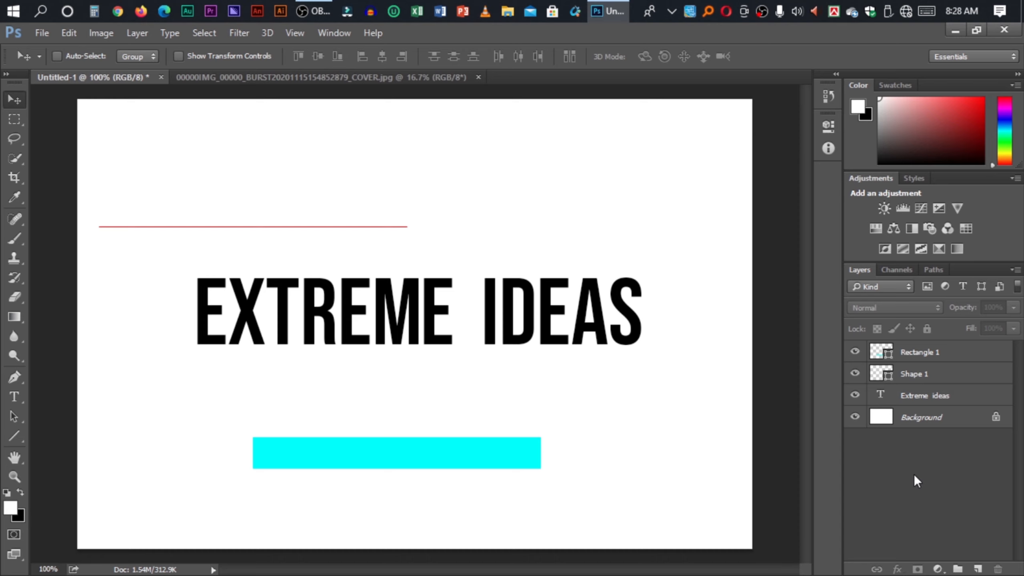
# - Duplicate the Rectangle 1 layer as Rectangle 1 copy within the same document, and delete the copy
pyautogui.click(955, 357)
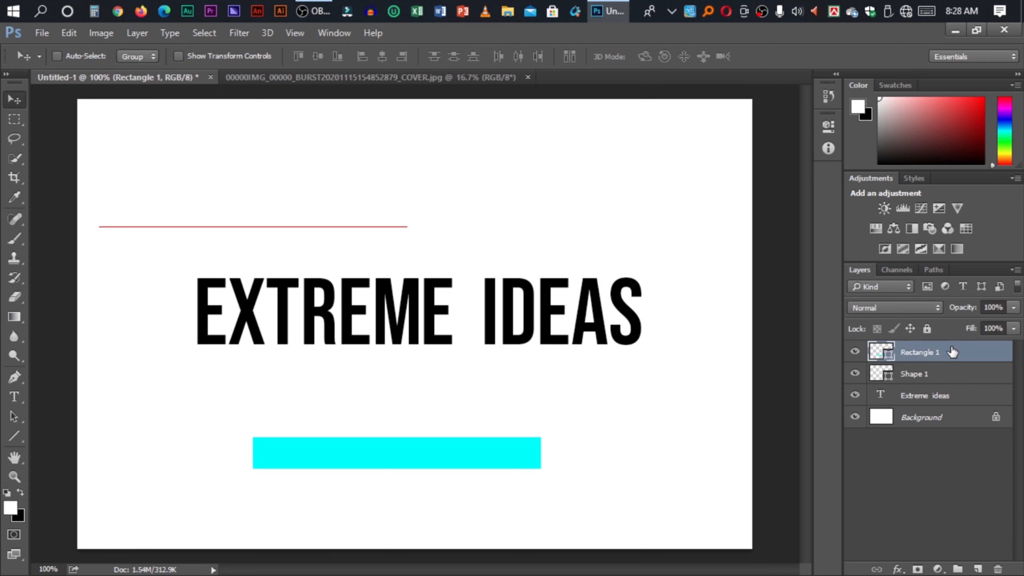
pyautogui.rightClick(953, 352)
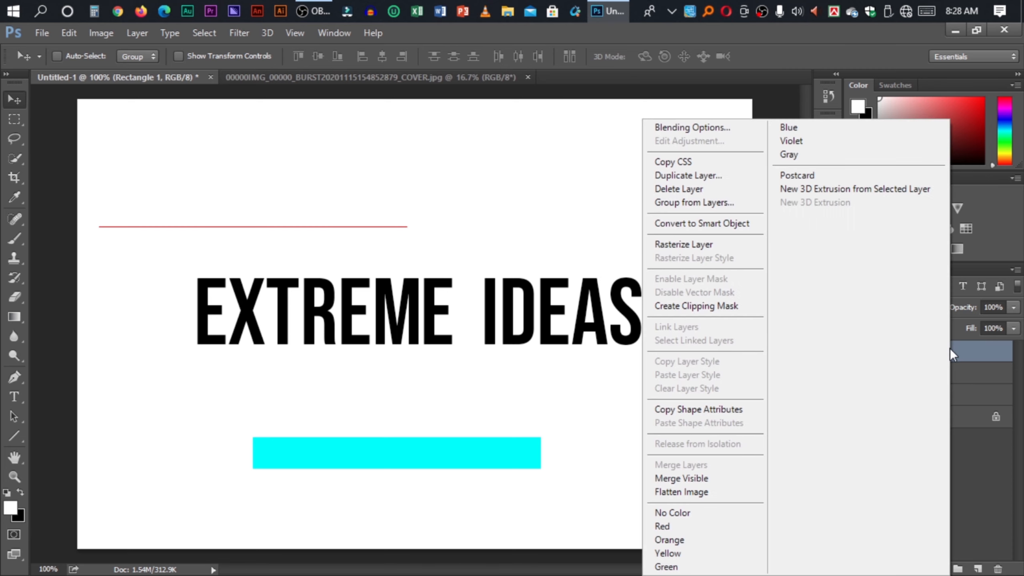
pyautogui.click(673, 178)
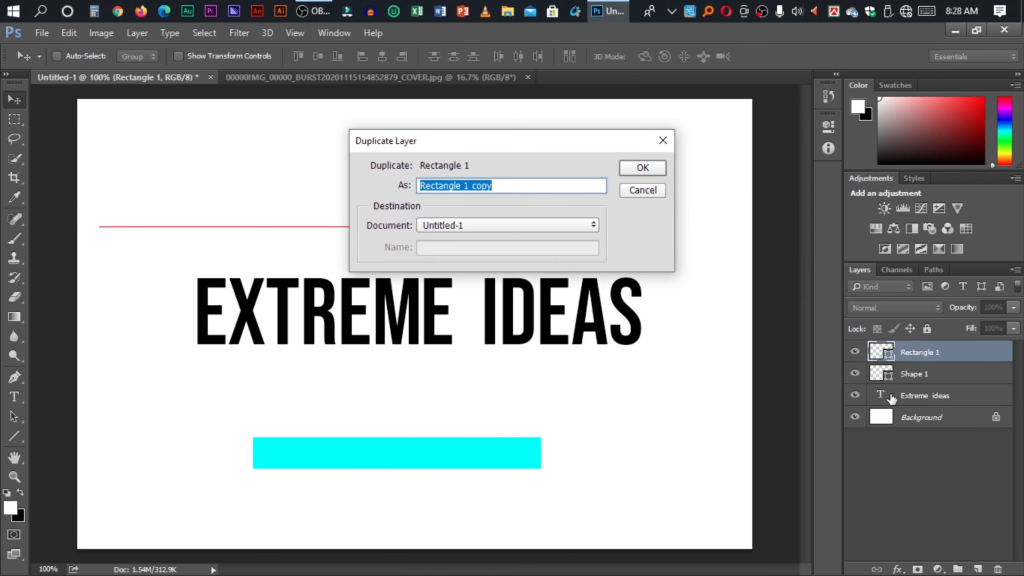
pyautogui.click(641, 170)
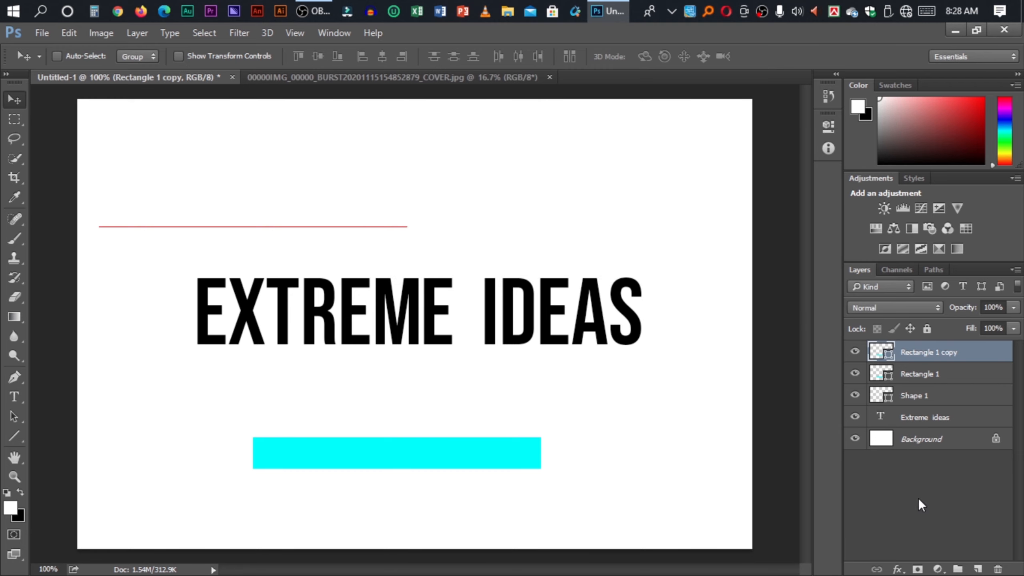
pyautogui.click(998, 569)
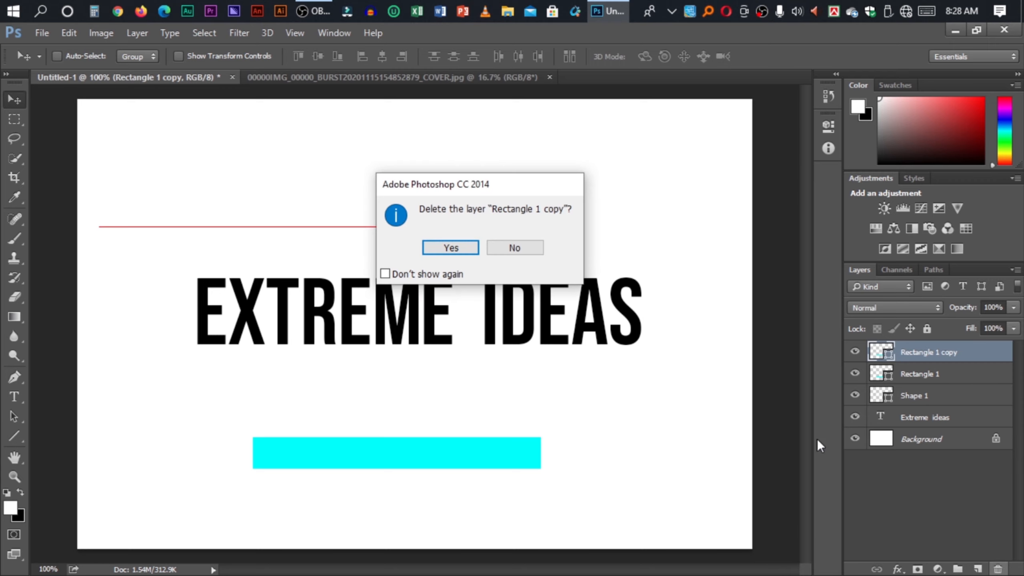
pyautogui.click(444, 247)
# - Duplicate Rectangle 1 directly in the layer stack without the naming dialog, and delete the copy
pyautogui.moveTo(910, 357); pyautogui.dragTo(977, 569)
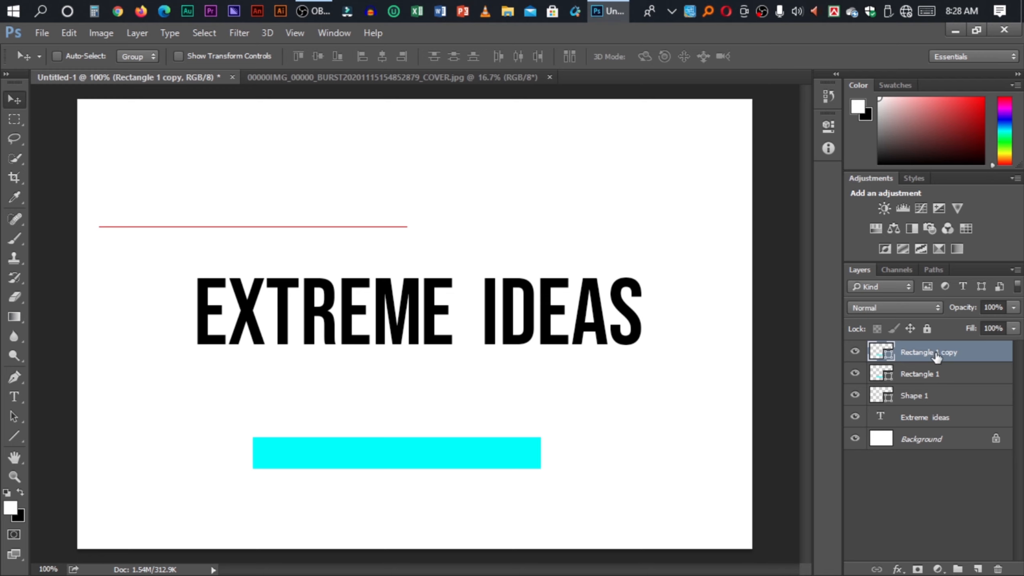
pyautogui.press('Delete')
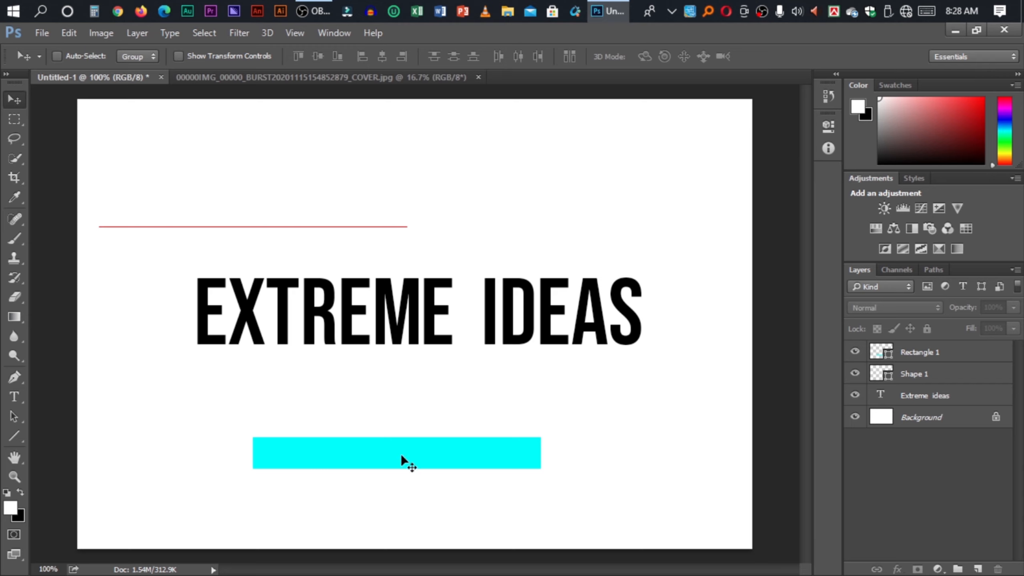
# - Duplicate the cyan rectangle on the canvas by pulling a copy straight below the original
pyautogui.press('alt')
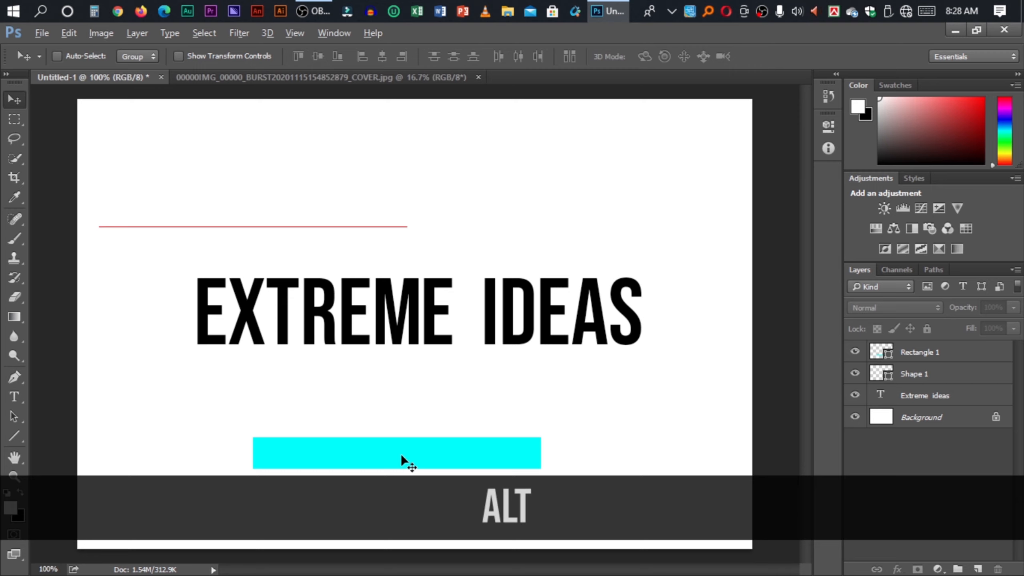
pyautogui.click(929, 352)
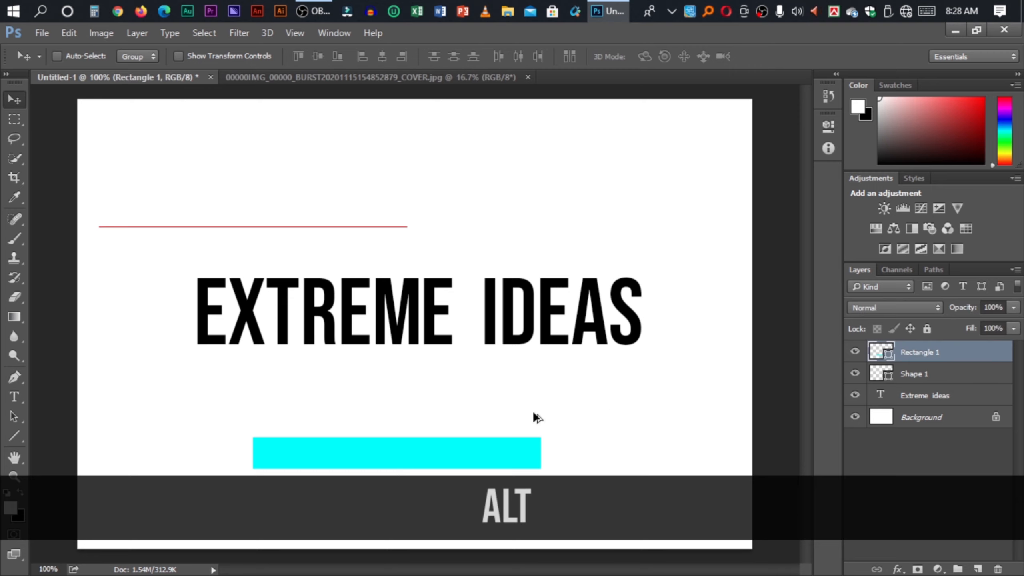
pyautogui.moveTo(394, 453); pyautogui.dragTo(395, 522)
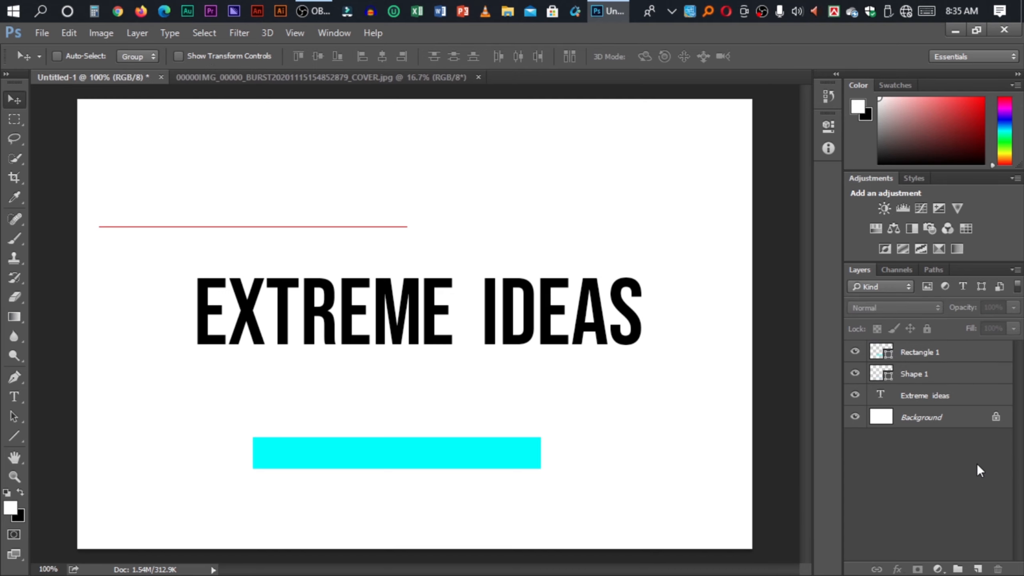
# - Try Free Transform on the Extreme ideas text, stretching it unconstrained from its upper-left corner to about 112% width and 162% height
pyautogui.click(915, 399)
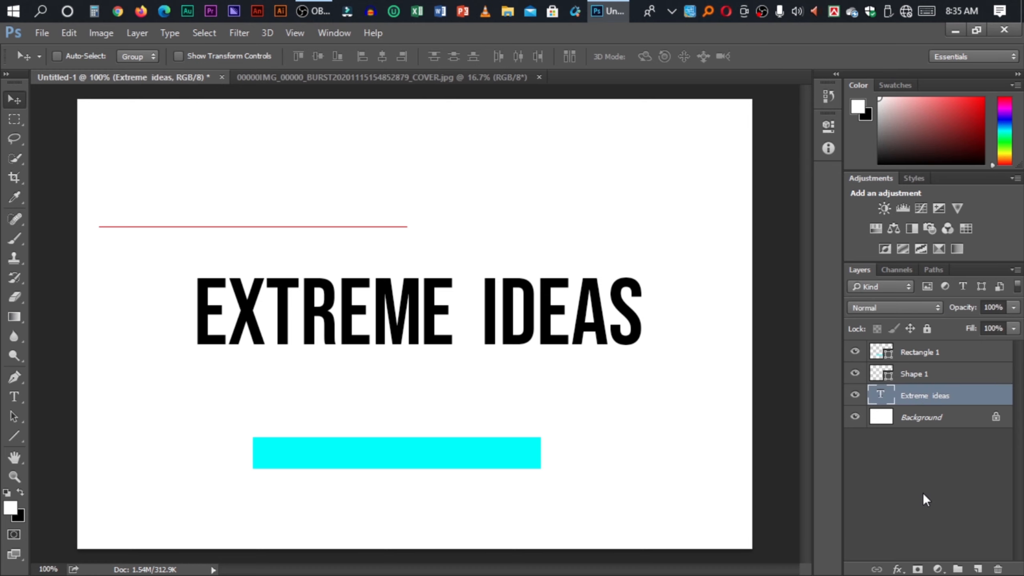
pyautogui.press('ctrl')
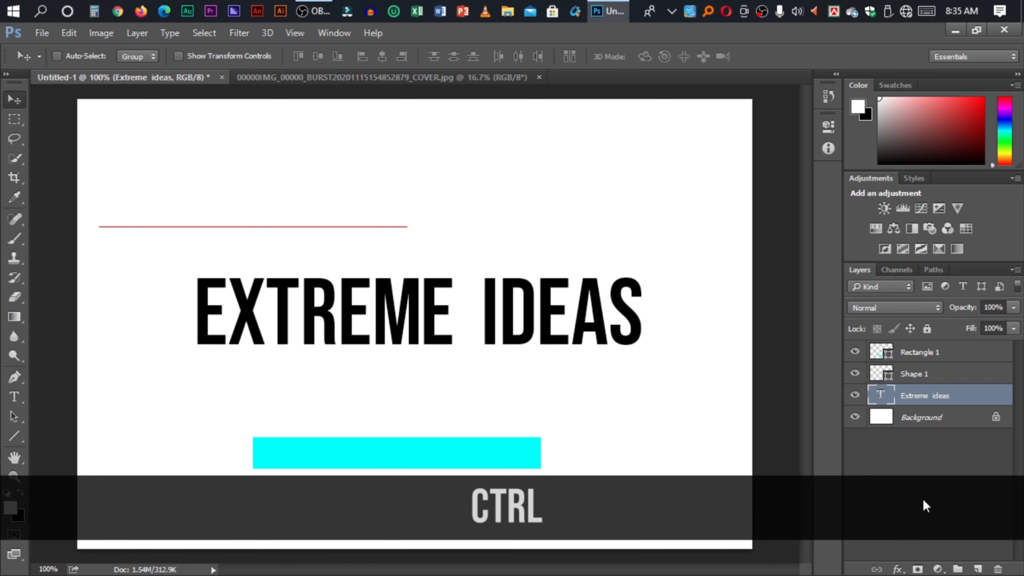
pyautogui.hotkey('ctrl', 't')
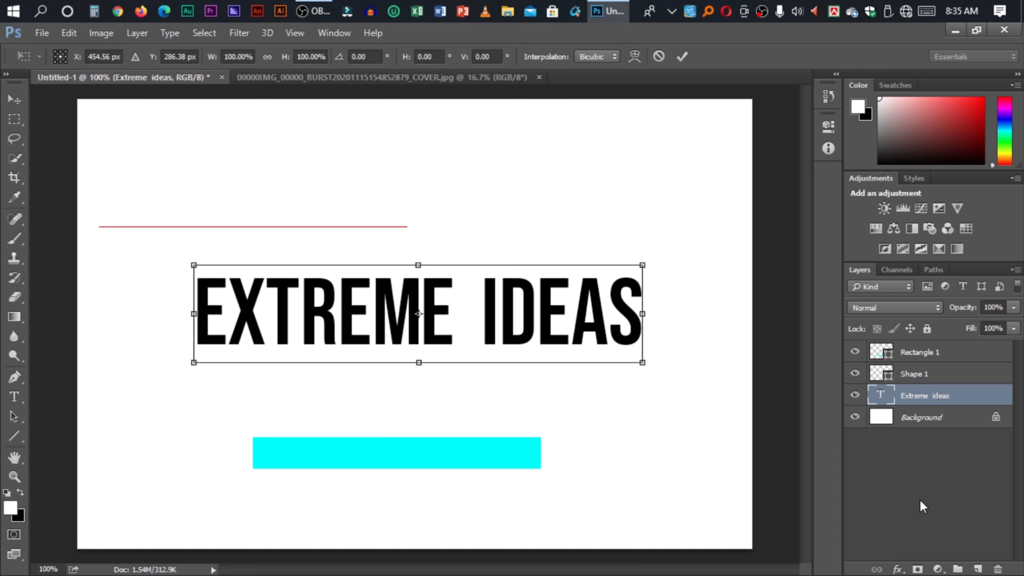
pyautogui.moveTo(191, 263); pyautogui.dragTo(141, 206)
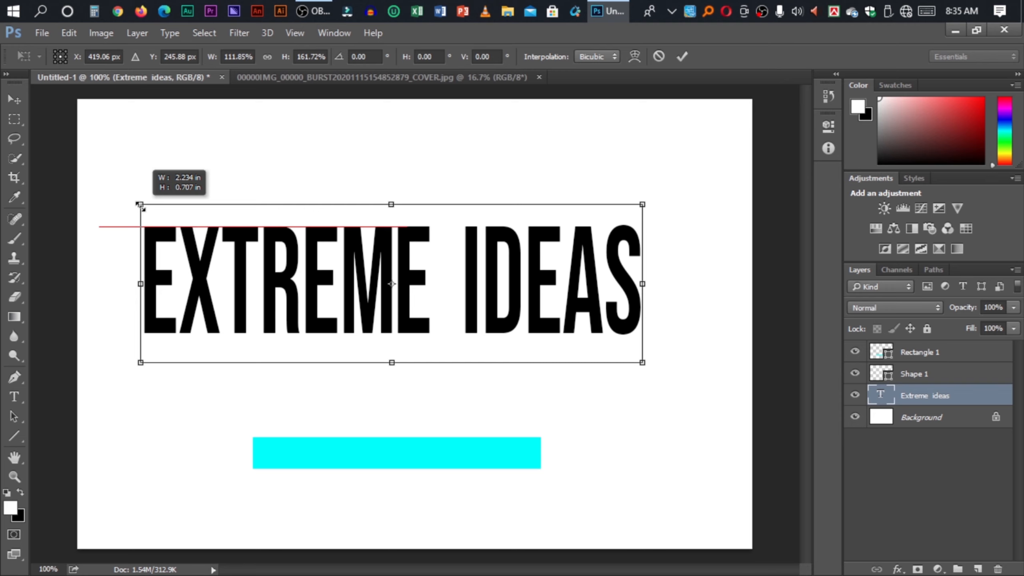
pyautogui.moveTo(141, 205); pyautogui.dragTo(141, 207)
pyautogui.click(659, 56)
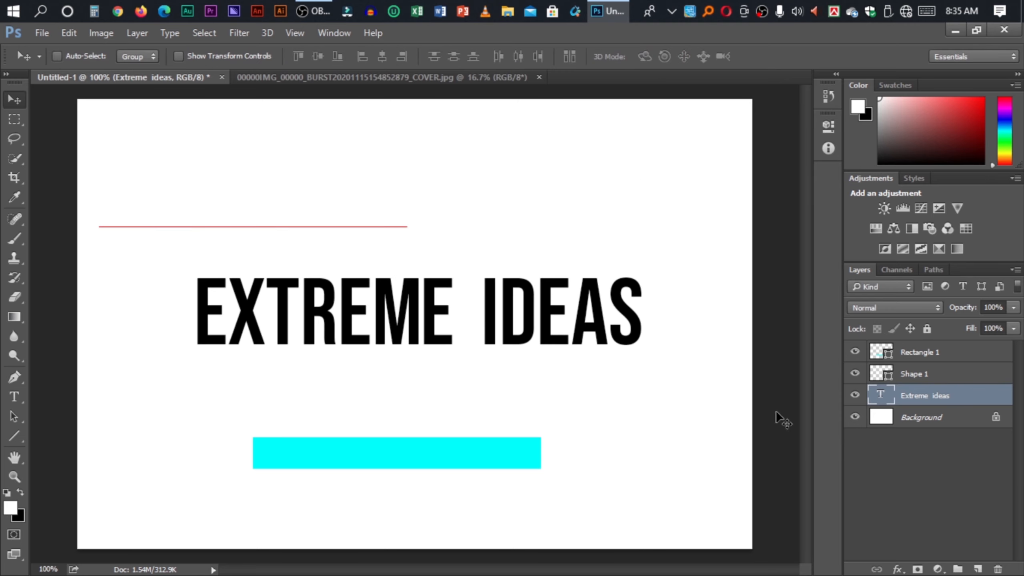
# - Try scaling the Extreme ideas text proportionally from its upper-left corner to about 112.5%, and undo the scaling
pyautogui.hotkey('ctrl', 't')
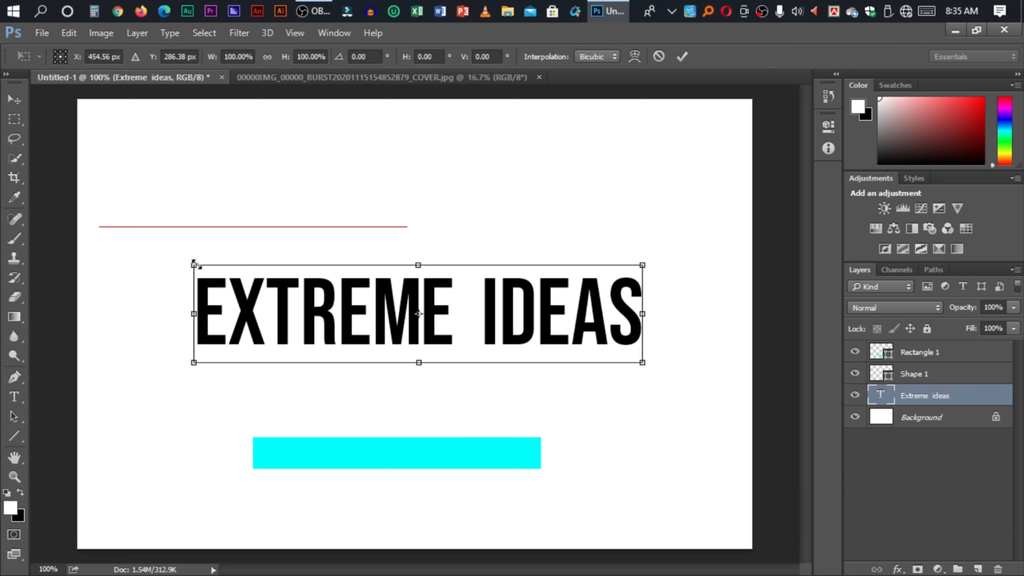
pyautogui.press('shift')
pyautogui.moveTo(194, 265); pyautogui.dragTo(139, 225)
pyautogui.moveTo(144, 231); pyautogui.dragTo(142, 229)
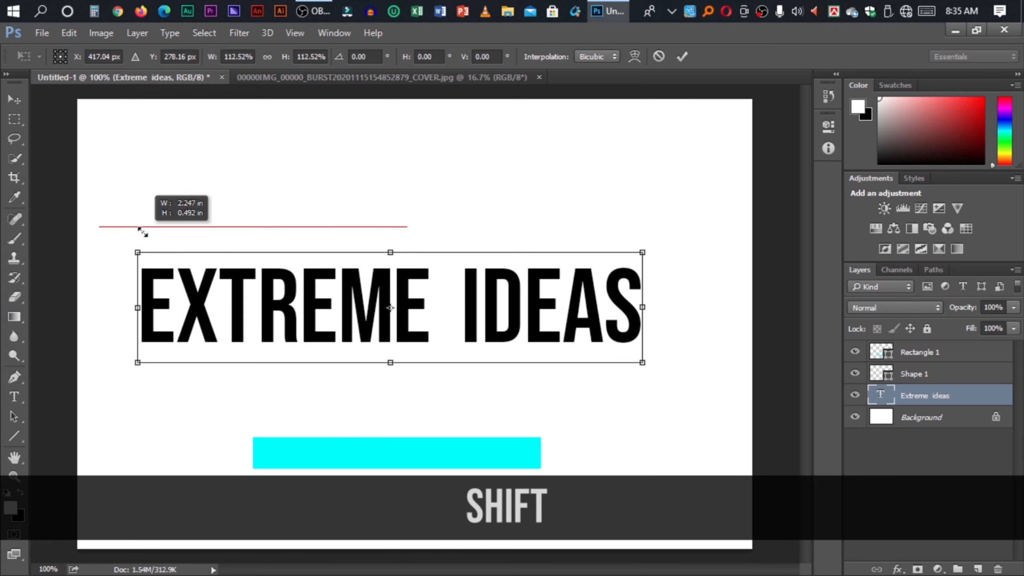
pyautogui.hotkey('ctrl', 'z')
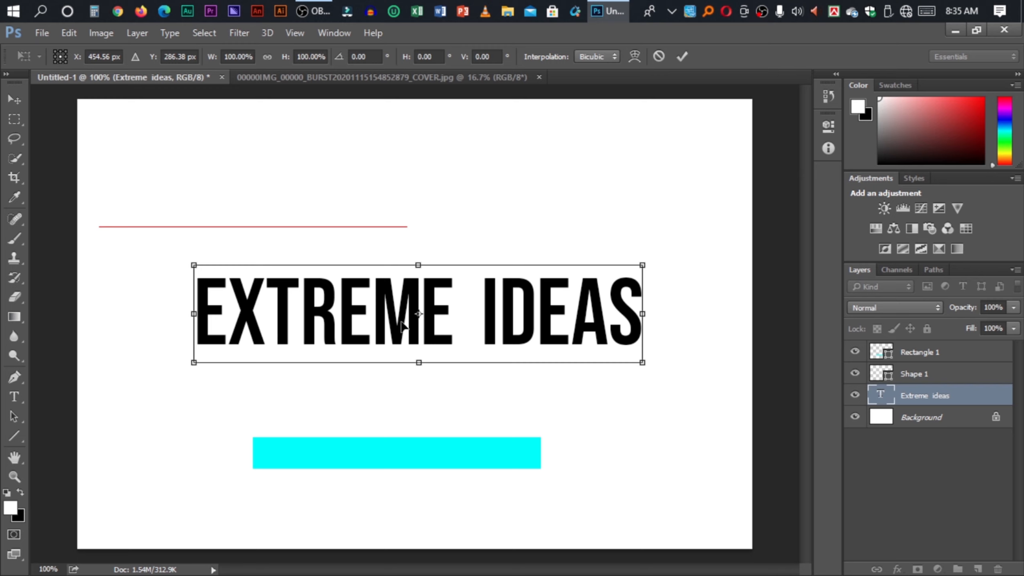
# - Scale the Extreme ideas text outward from its centre to about 146% width and 177% height
pyautogui.press('shift')
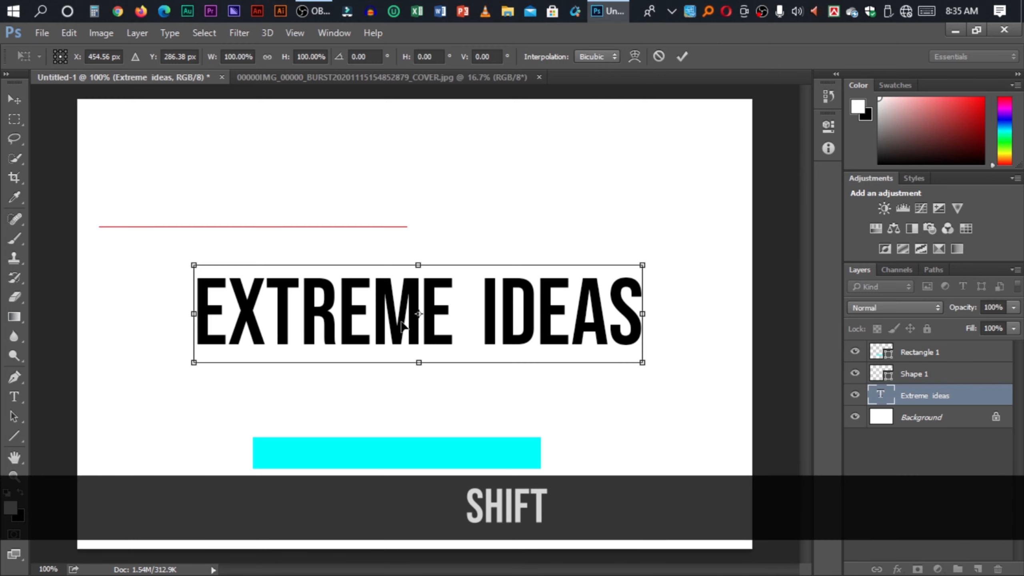
pyautogui.press('alt')
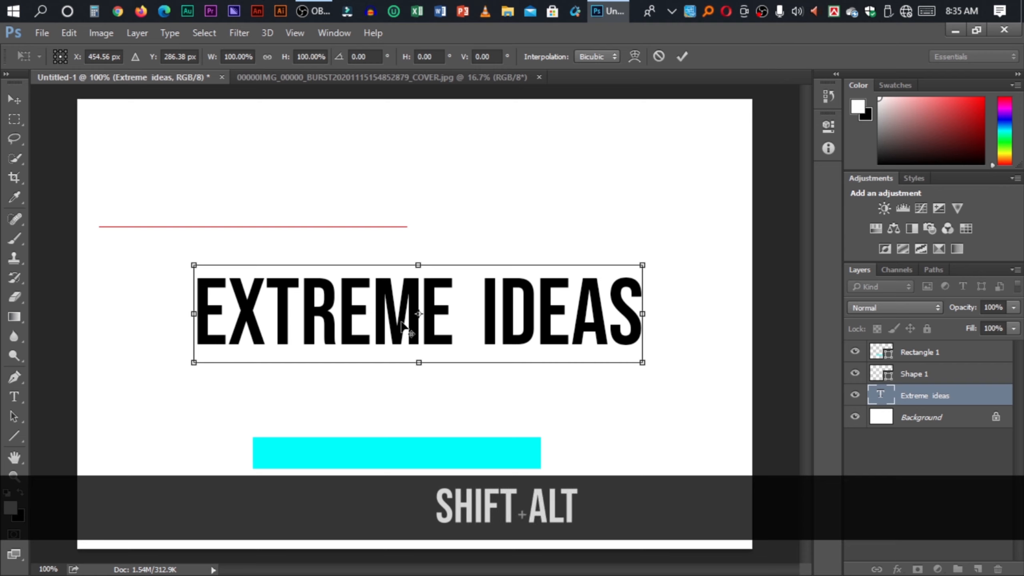
pyautogui.moveTo(194, 266); pyautogui.dragTo(91, 227)
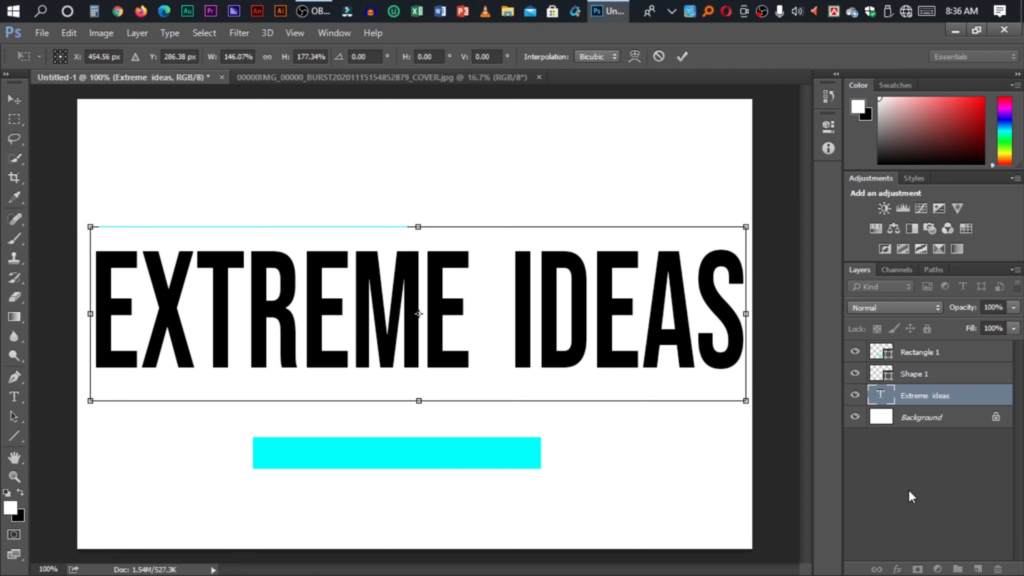